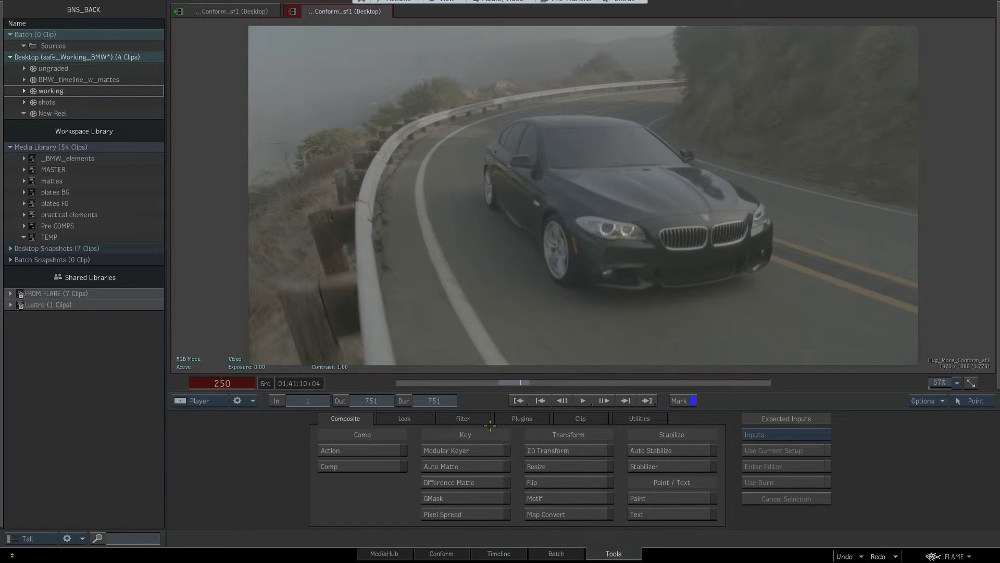
Match the selected Hug_More_Scn04 segment out of the conform timeline into the shots reel, and open that clip as a sequence at frame 20
{"action": "left_click", "coordinate": [510, 556]}
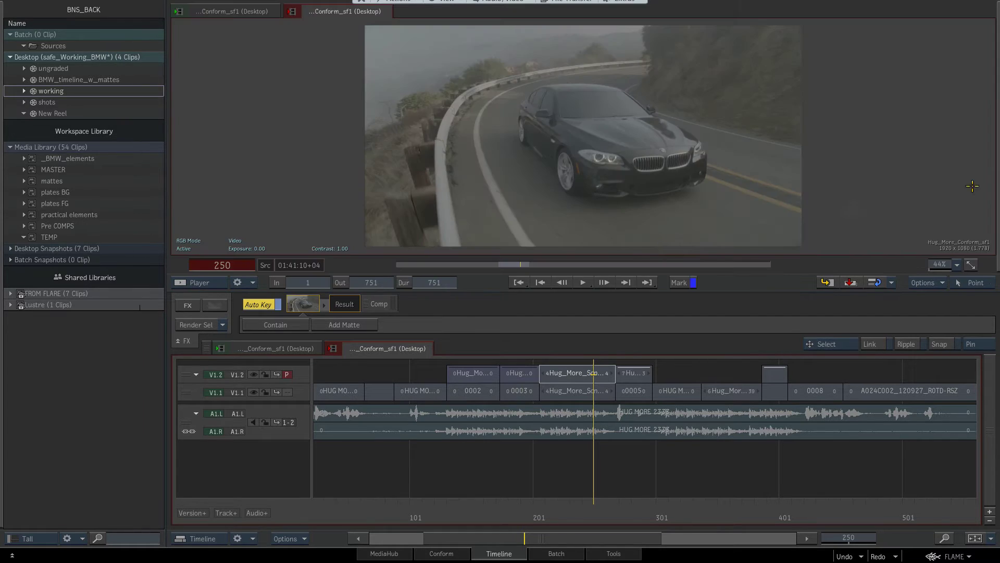
{"action": "mouse_move", "coordinate": [999, 192]}
{"action": "key", "text": "m"}
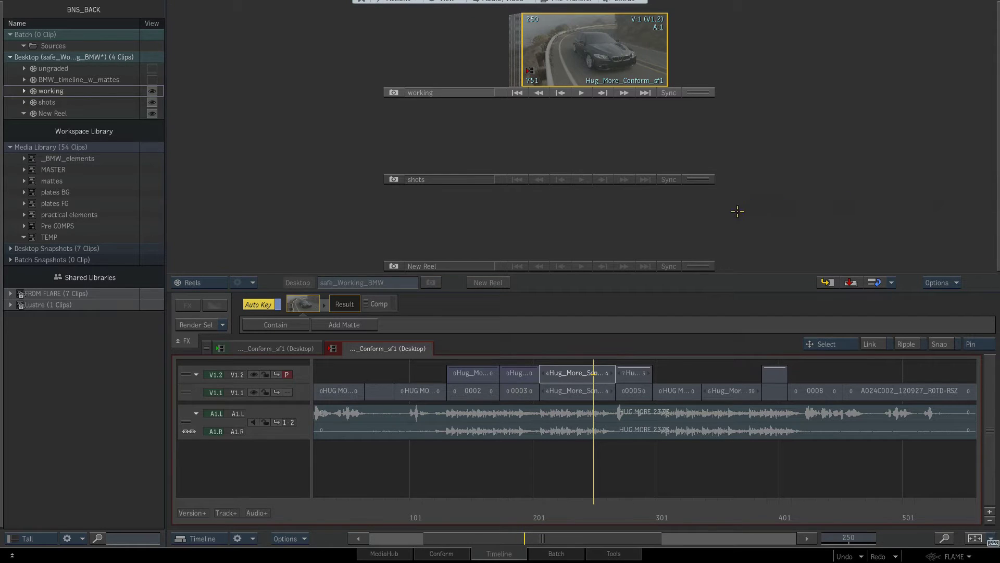
{"action": "left_click", "coordinate": [575, 145]}
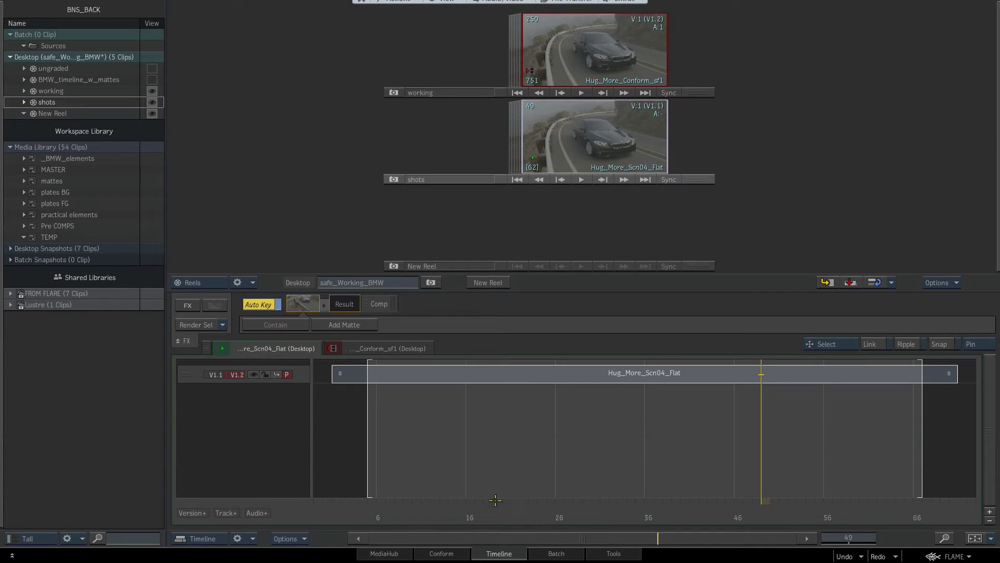
{"action": "left_click", "coordinate": [503, 501]}
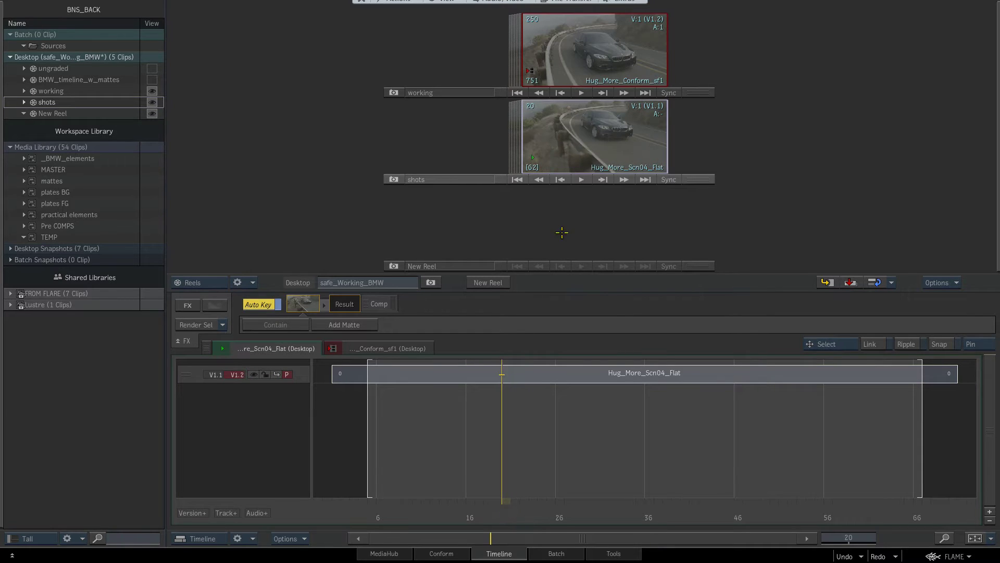
{"action": "left_click_drag", "start_coordinate": [574, 129], "coordinate": [462, 350]}
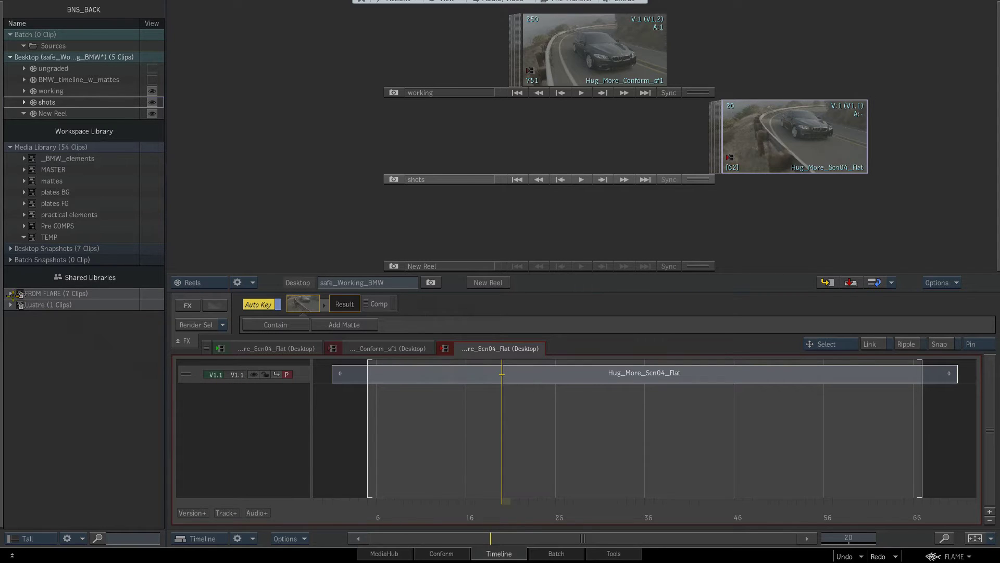
Copy the bmw_mattes folder from the FROM FLARE shared library to the desktop as a reel
{"action": "left_click", "coordinate": [10, 294]}
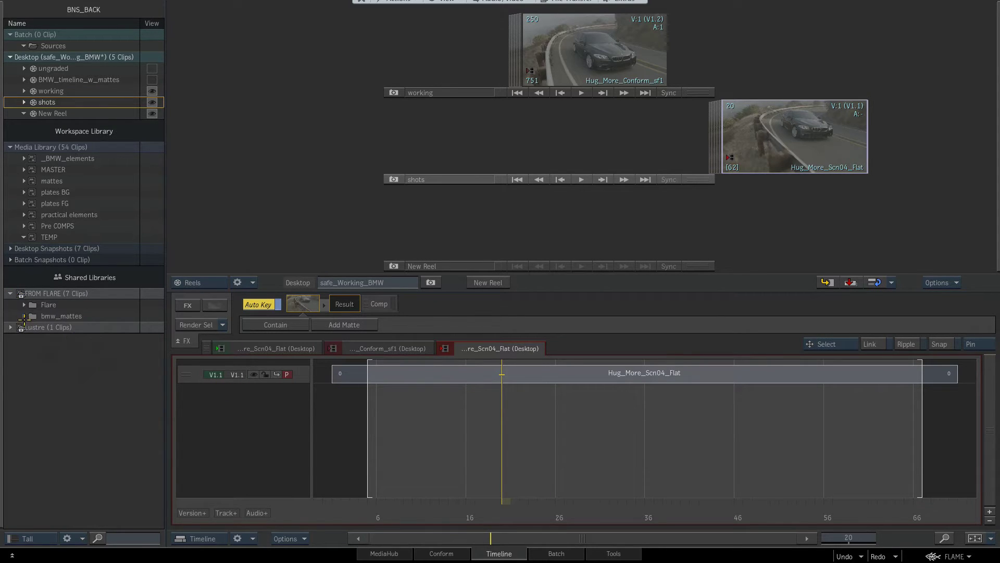
{"action": "left_click", "coordinate": [24, 315]}
{"action": "left_click_drag", "start_coordinate": [66, 318], "coordinate": [73, 55]}
{"action": "left_click_drag", "start_coordinate": [491, 223], "coordinate": [267, 232]}
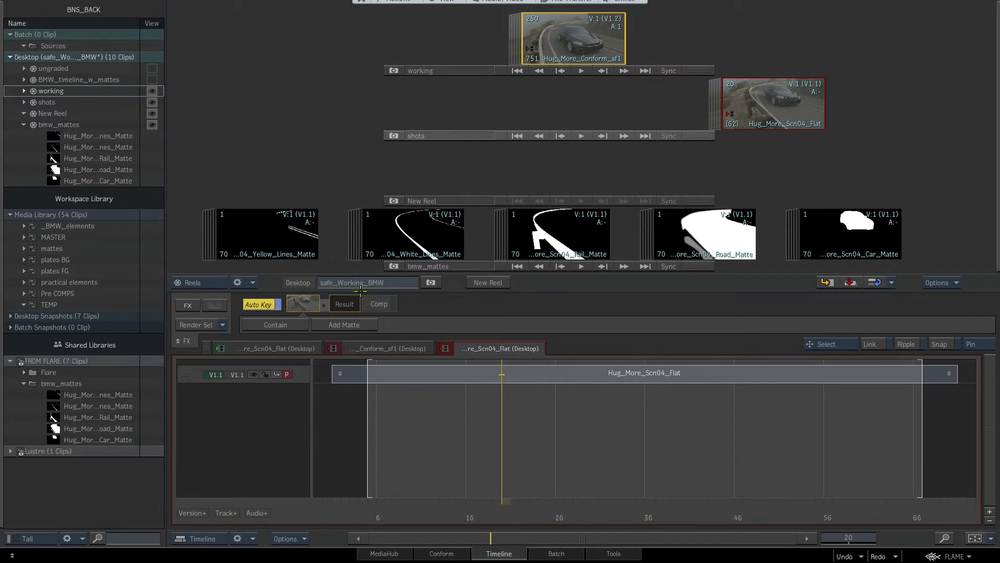
{"action": "mouse_move", "coordinate": [752, 225]}
{"action": "left_mouse_down"}
{"action": "mouse_move", "coordinate": [719, 232]}
{"action": "mouse_move", "coordinate": [739, 238]}
{"action": "left_mouse_up"}
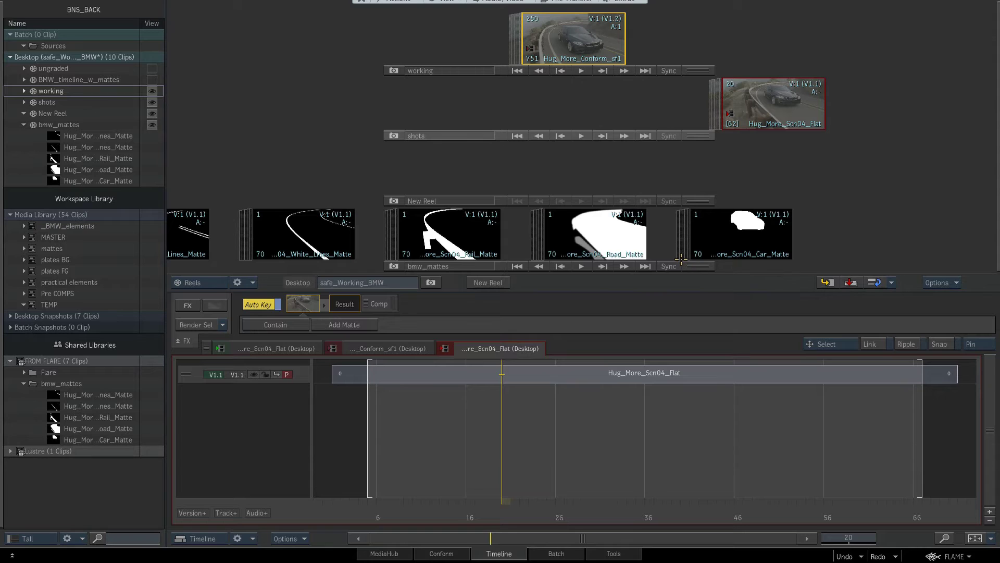
Add Hug_More_Scn04_Car_Matte as a matte to the Hug_More_Scn04_Flat segment and turn off its Comp effect
{"action": "left_click", "coordinate": [402, 378]}
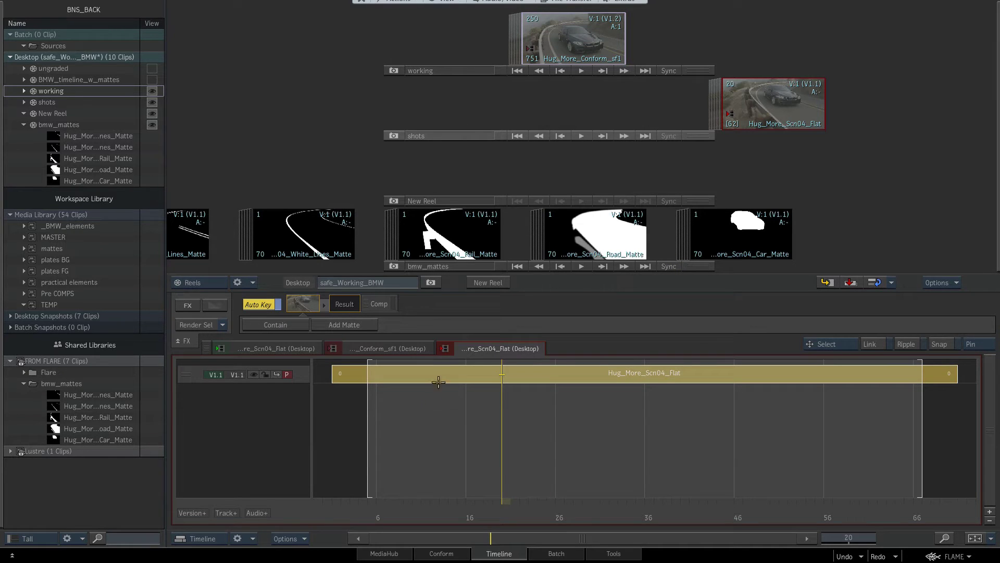
{"action": "left_click", "coordinate": [341, 325]}
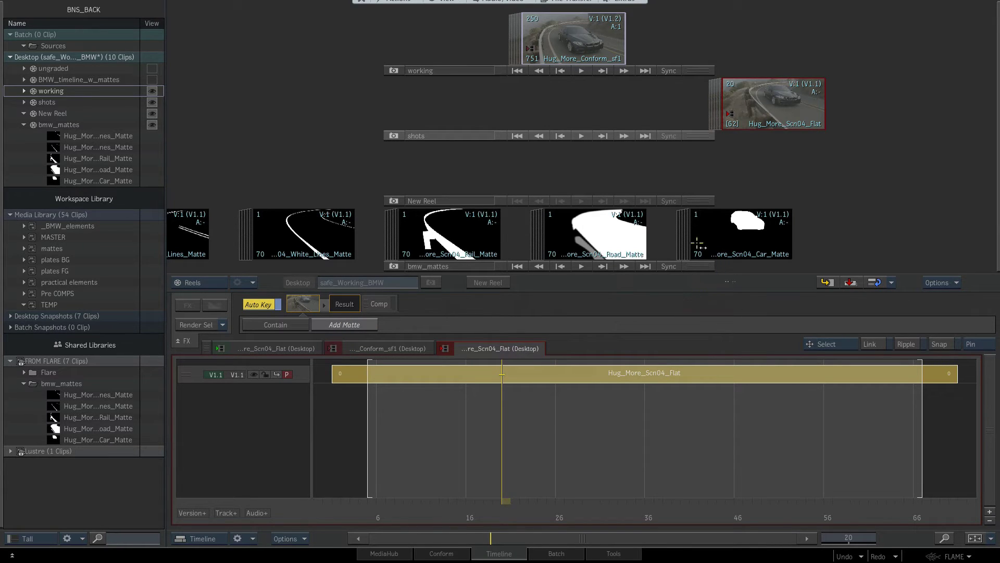
{"action": "left_click", "coordinate": [696, 217]}
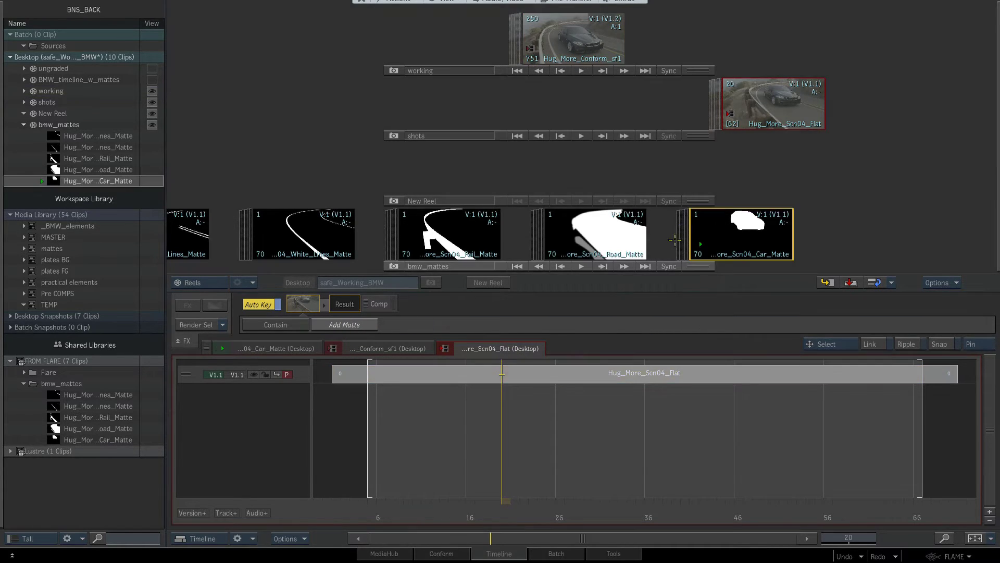
{"action": "left_click", "coordinate": [409, 380]}
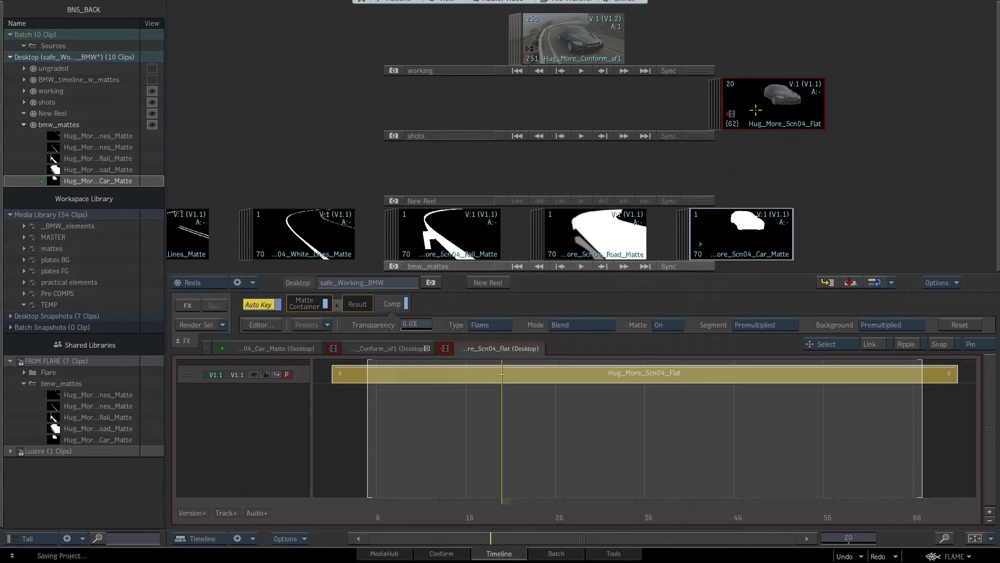
{"action": "left_click_drag", "start_coordinate": [764, 86], "coordinate": [588, 99]}
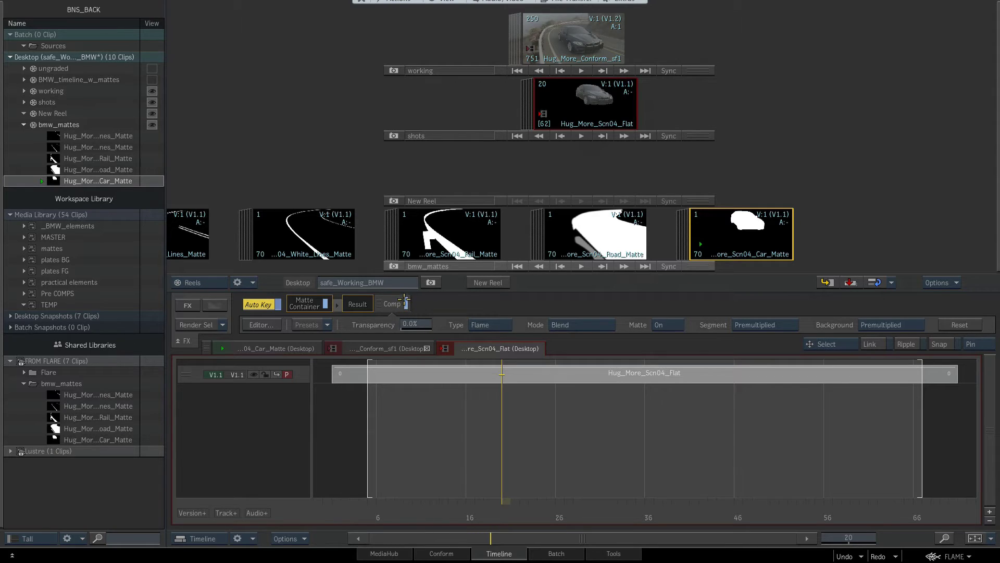
{"action": "left_click", "coordinate": [402, 306]}
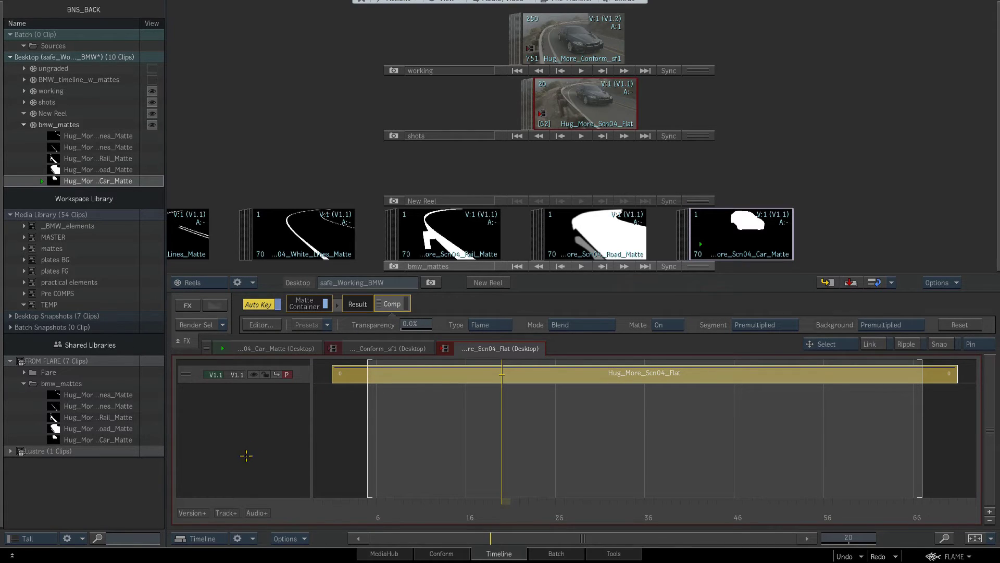
{"action": "left_click", "coordinate": [325, 462]}
{"action": "left_click", "coordinate": [348, 380]}
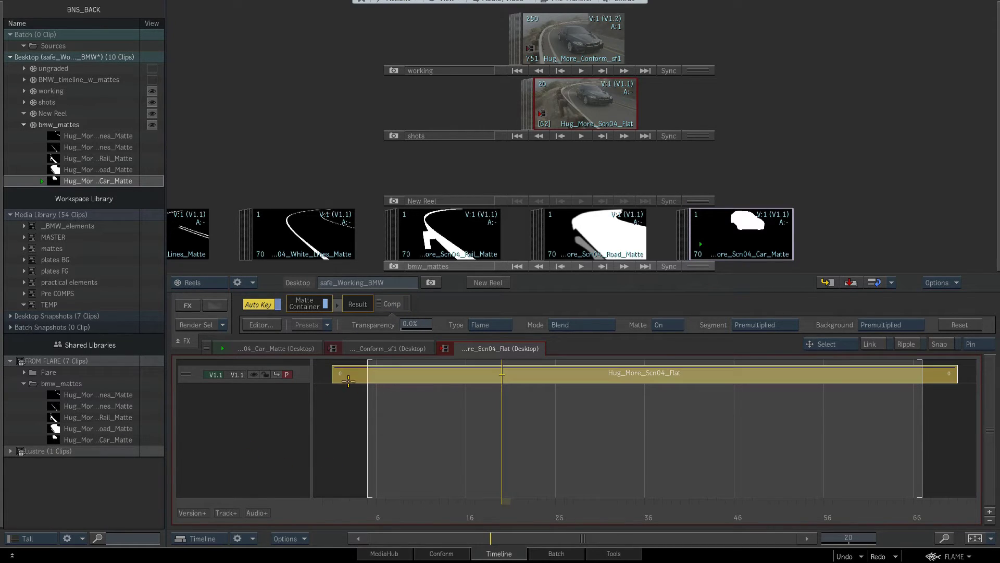
Open the Matte Container of the Hug_More_Scn04_Flat segment and select the car matte segment inside it
{"action": "left_click", "coordinate": [311, 305]}
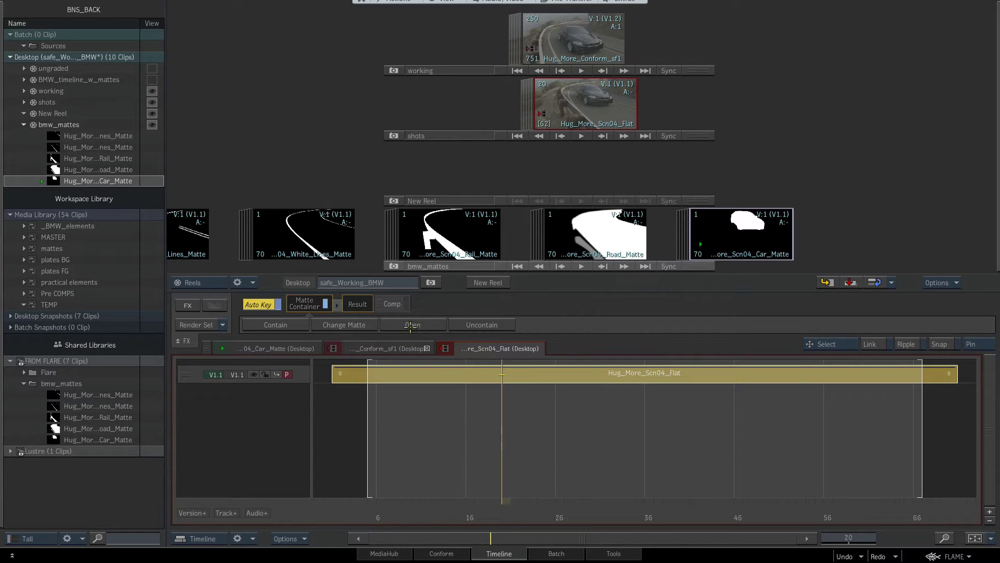
{"action": "left_click", "coordinate": [413, 324]}
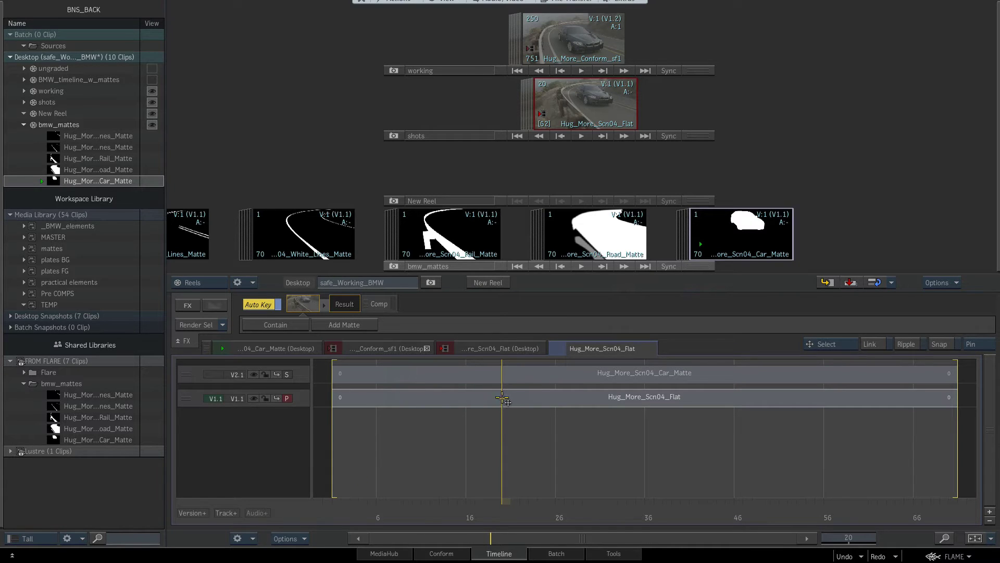
{"action": "left_click", "coordinate": [501, 379]}
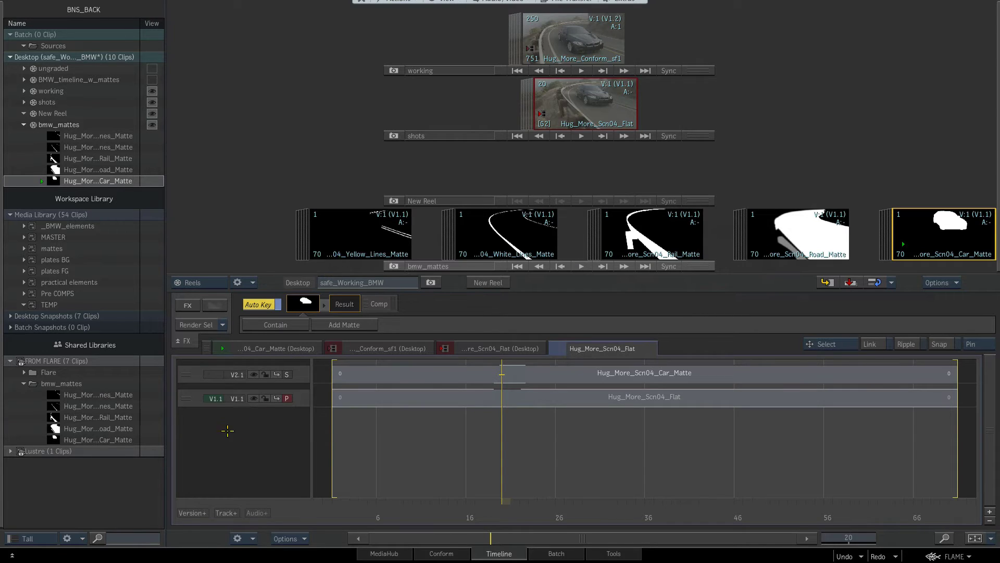
{"action": "left_click", "coordinate": [376, 374]}
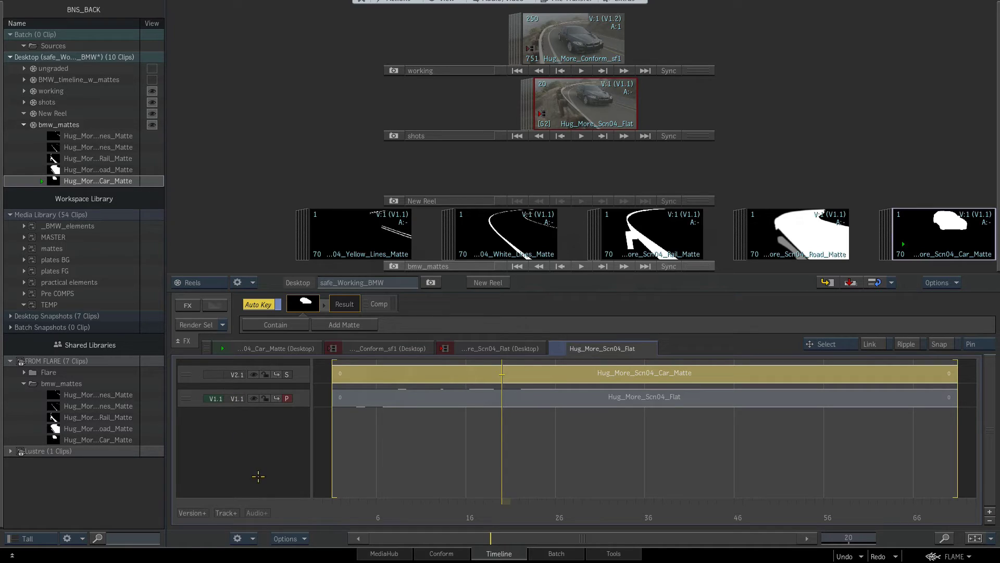
Add four new versions above V2.1 in the opened matte container
{"action": "left_click", "coordinate": [794, 232]}
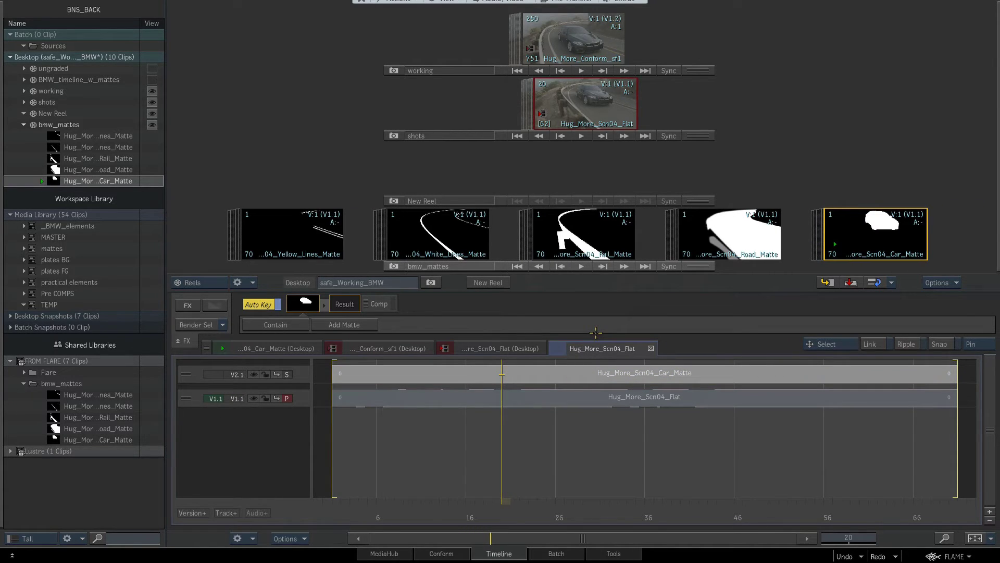
{"action": "type", "text": "4"}
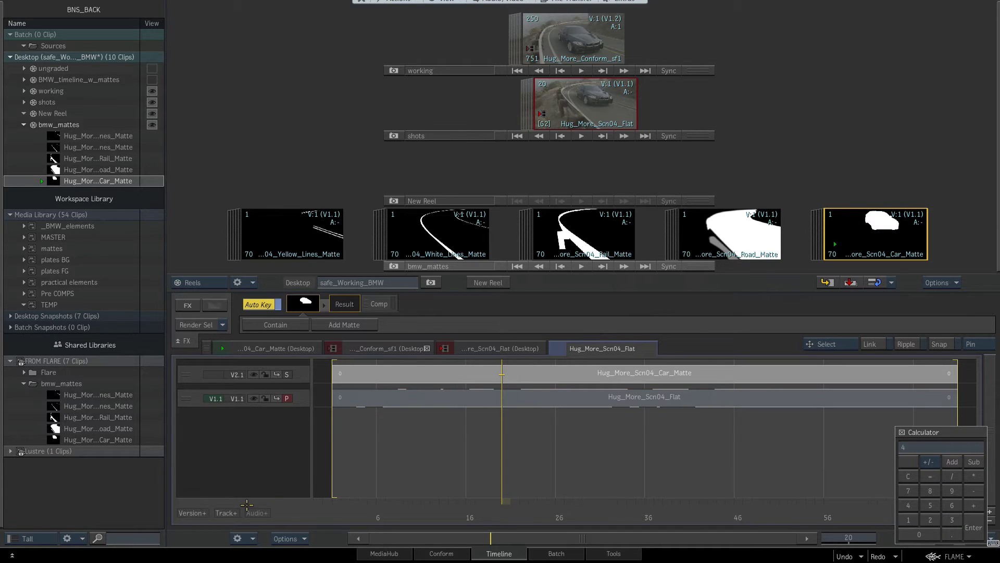
{"action": "left_click", "coordinate": [193, 513]}
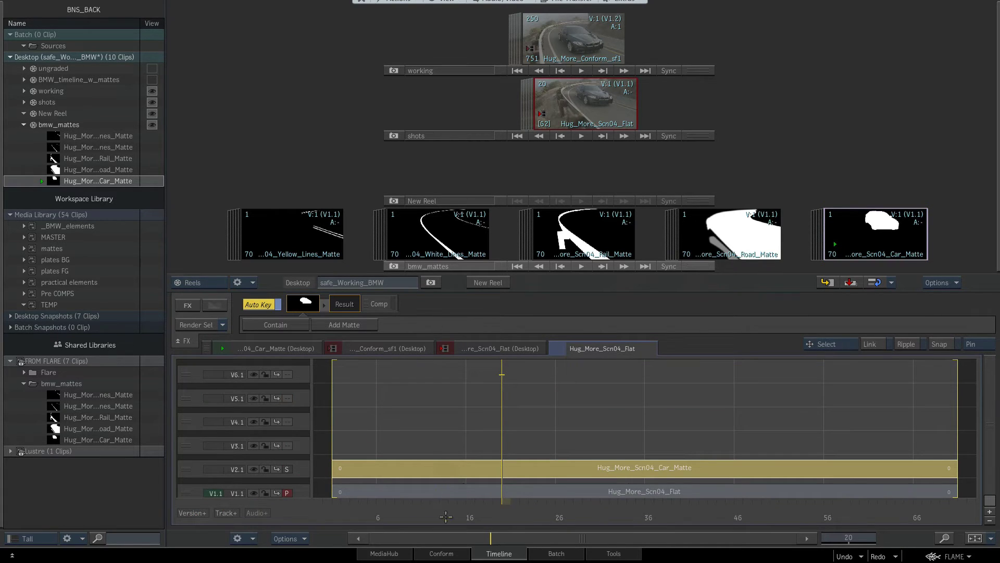
Place the road, rail, white lines and yellow lines mattes at the container's first frame on V3.1, V4.1, V5.1 and V6.1 respectively
{"action": "key", "text": "Home"}
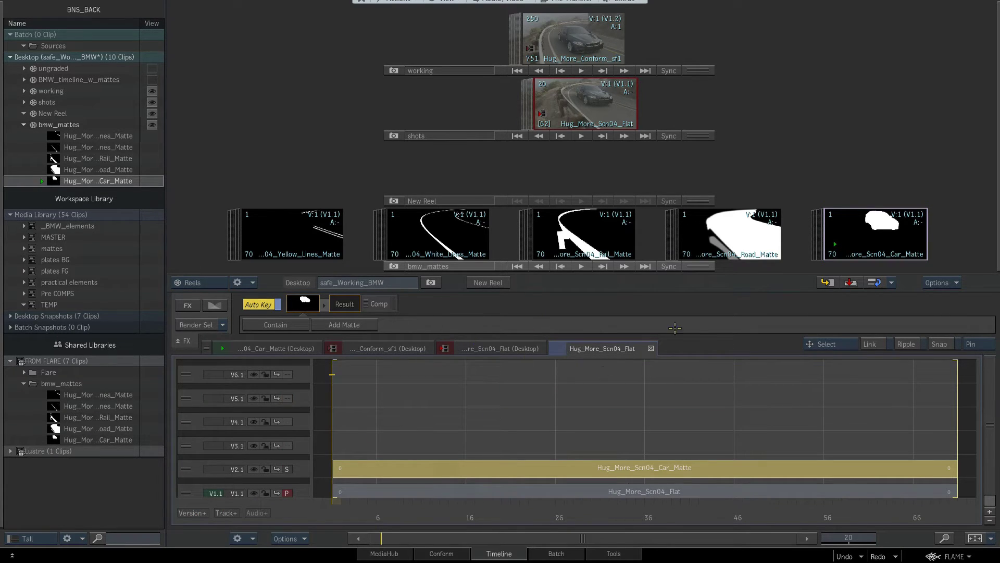
{"action": "left_click_drag", "start_coordinate": [713, 239], "coordinate": [335, 448]}
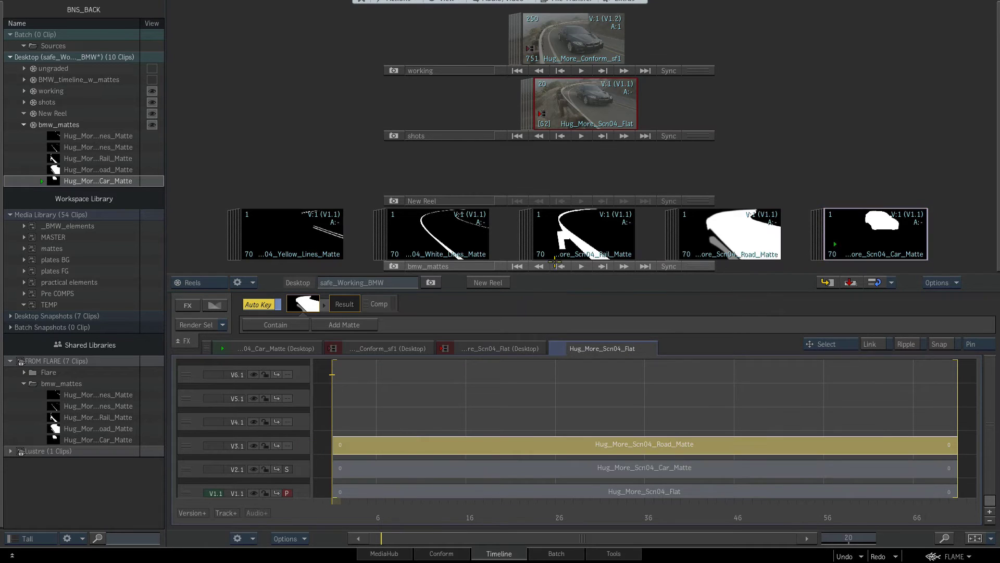
{"action": "left_click_drag", "start_coordinate": [562, 229], "coordinate": [336, 422]}
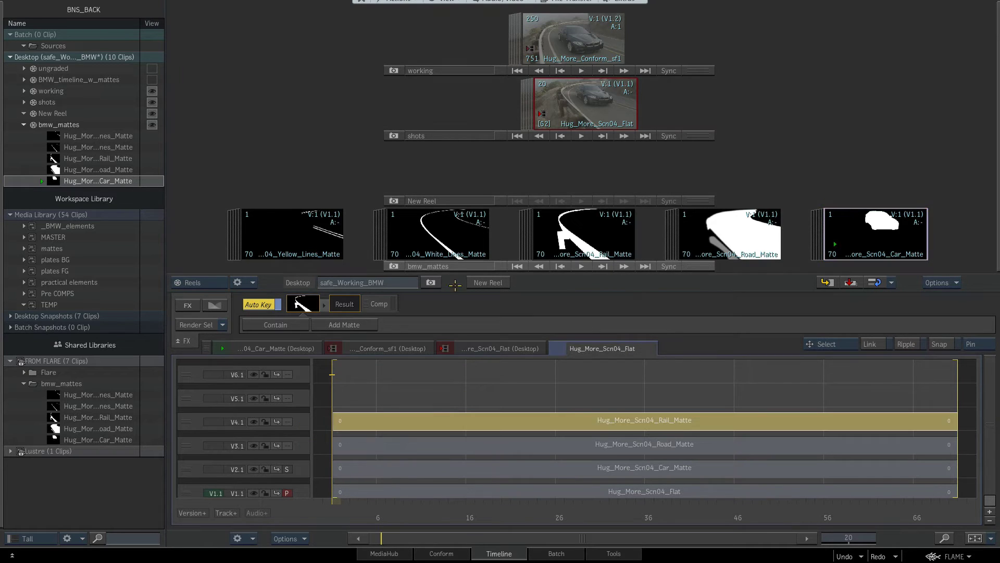
{"action": "left_click_drag", "start_coordinate": [438, 235], "coordinate": [333, 398]}
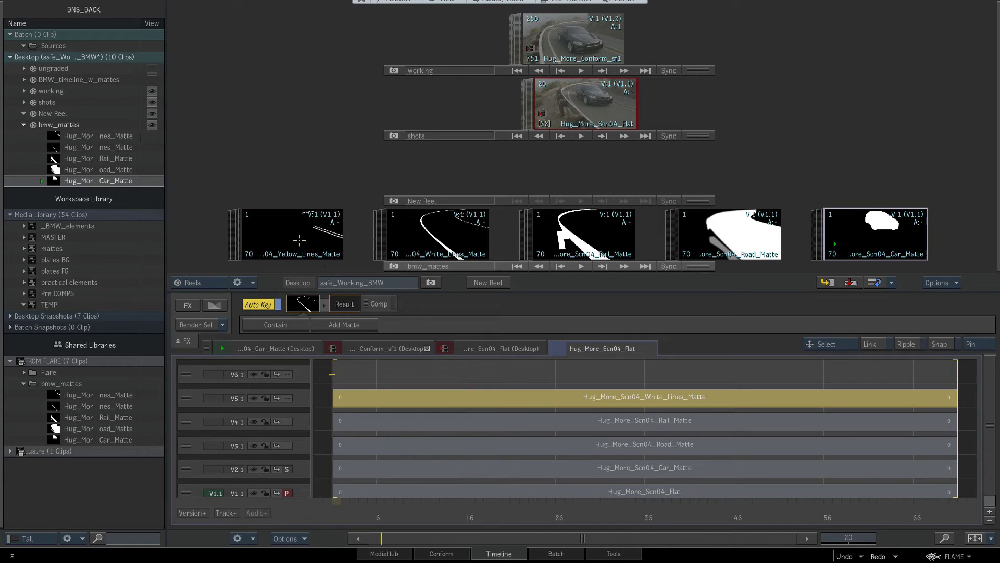
{"action": "left_click_drag", "start_coordinate": [286, 235], "coordinate": [332, 379]}
{"action": "left_click_drag", "start_coordinate": [485, 469], "coordinate": [480, 447]}
Review each matte version in the player, return the primary to V1.1 and close the container
{"action": "key", "text": "alt+2"}
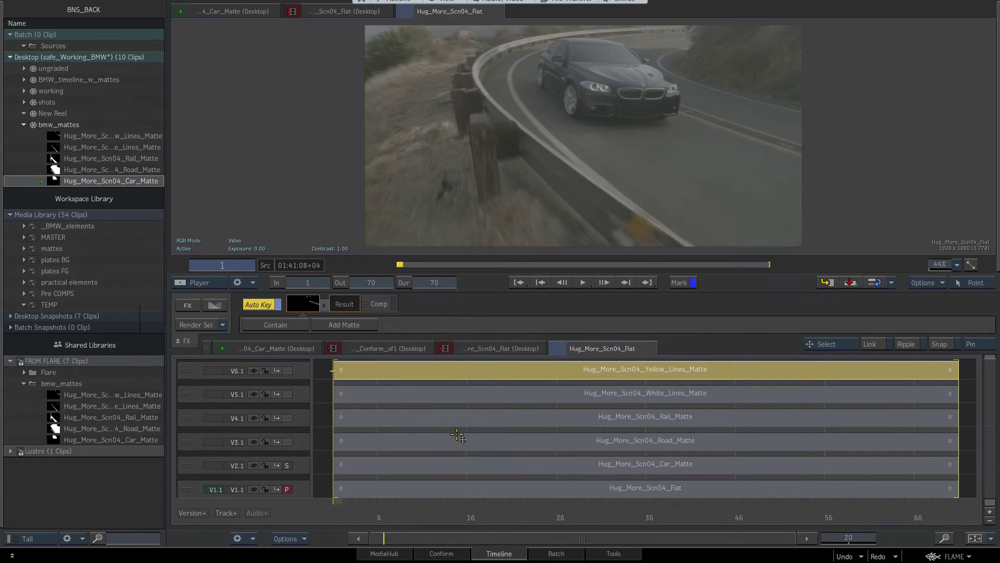
{"action": "left_click", "coordinate": [287, 371]}
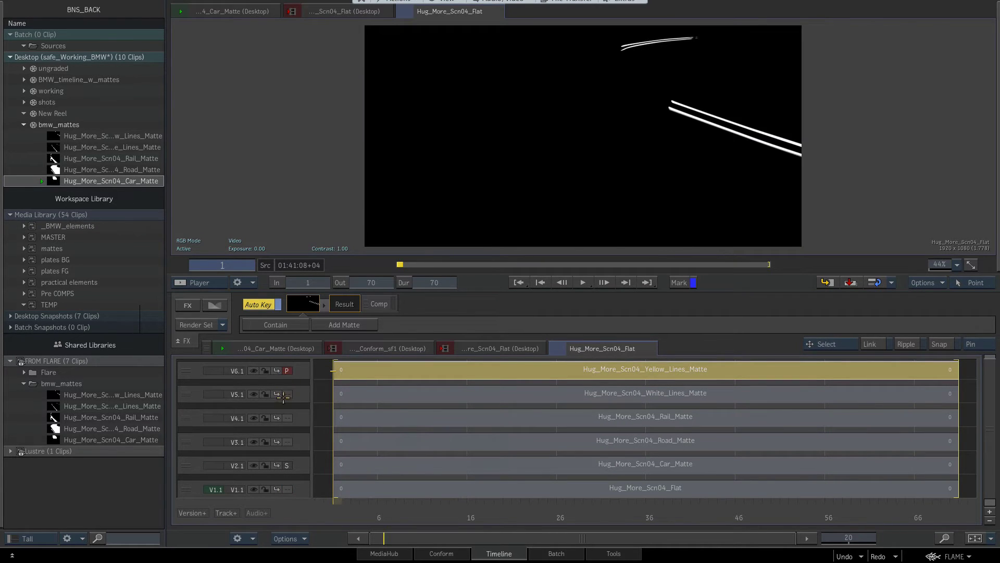
{"action": "left_click", "coordinate": [286, 394]}
{"action": "left_click", "coordinate": [288, 418]}
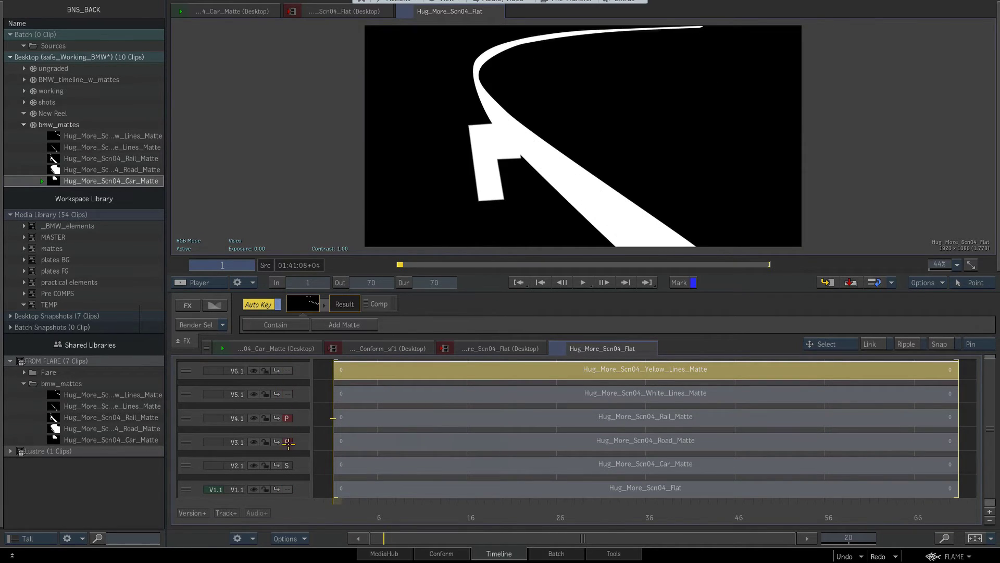
{"action": "left_click", "coordinate": [287, 442]}
{"action": "left_click", "coordinate": [287, 466]}
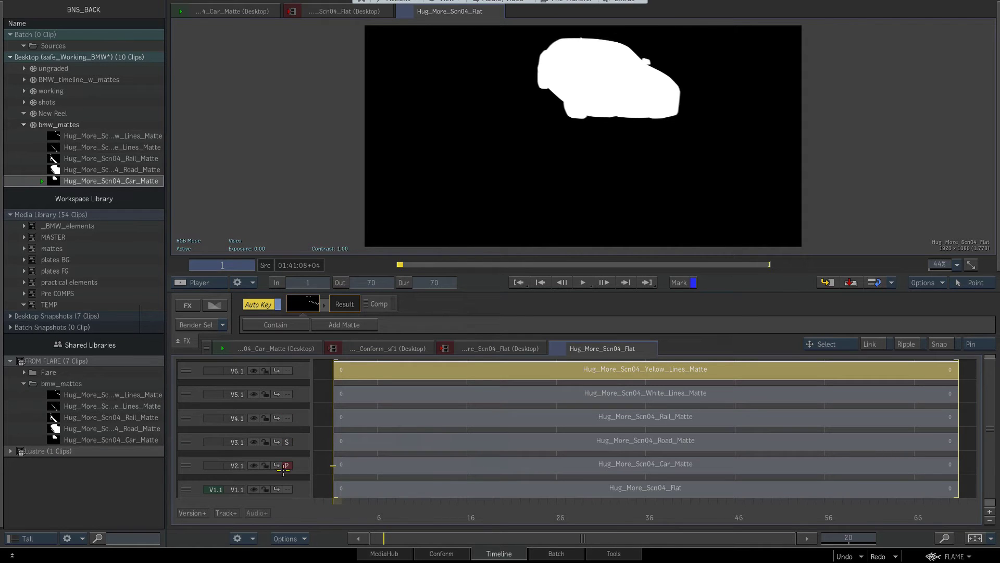
{"action": "left_click", "coordinate": [286, 442]}
{"action": "left_click", "coordinate": [287, 417]}
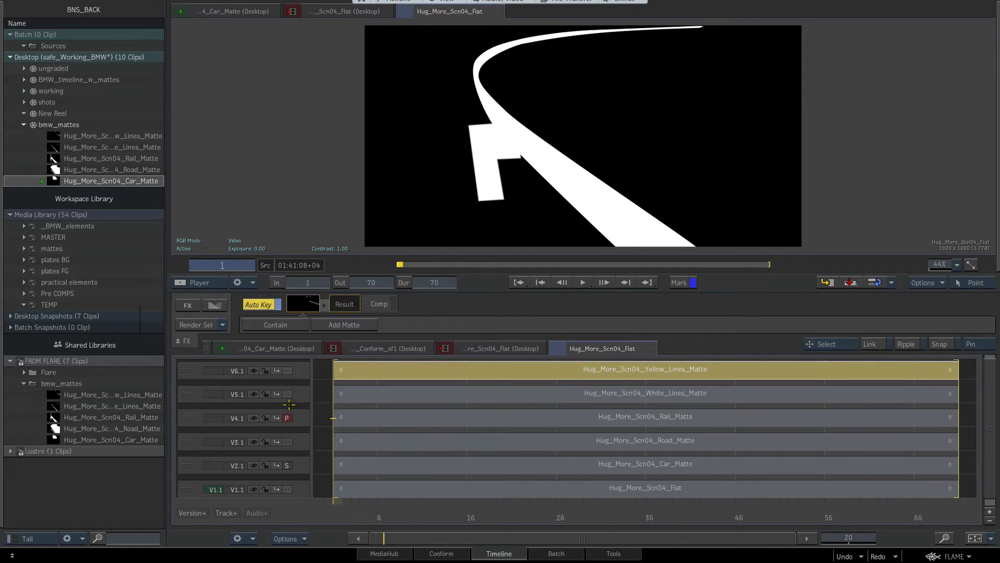
{"action": "left_click", "coordinate": [287, 395]}
{"action": "left_click", "coordinate": [287, 417]}
{"action": "left_click", "coordinate": [289, 395]}
{"action": "left_click", "coordinate": [287, 371]}
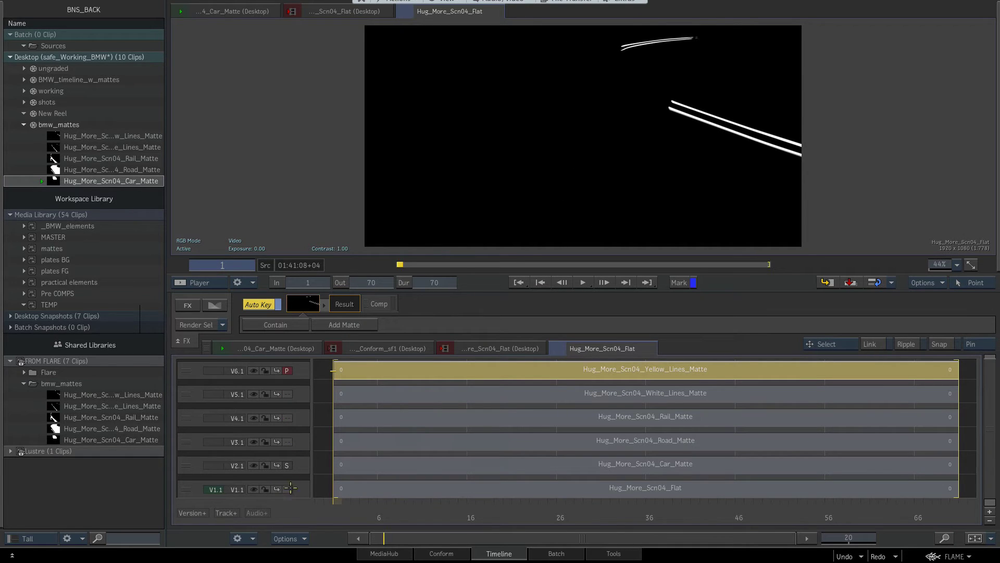
{"action": "left_click", "coordinate": [291, 489]}
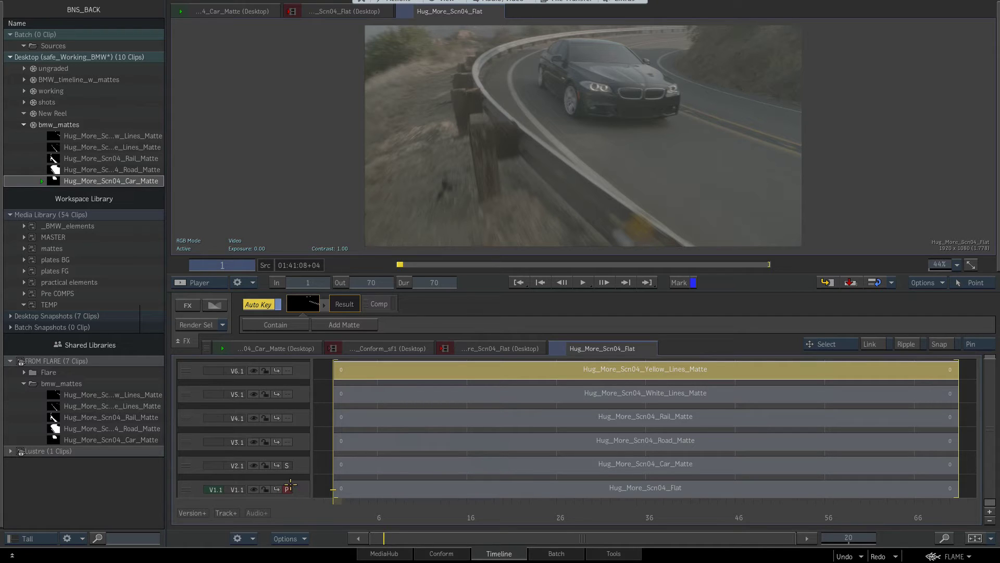
{"action": "left_click", "coordinate": [650, 348]}
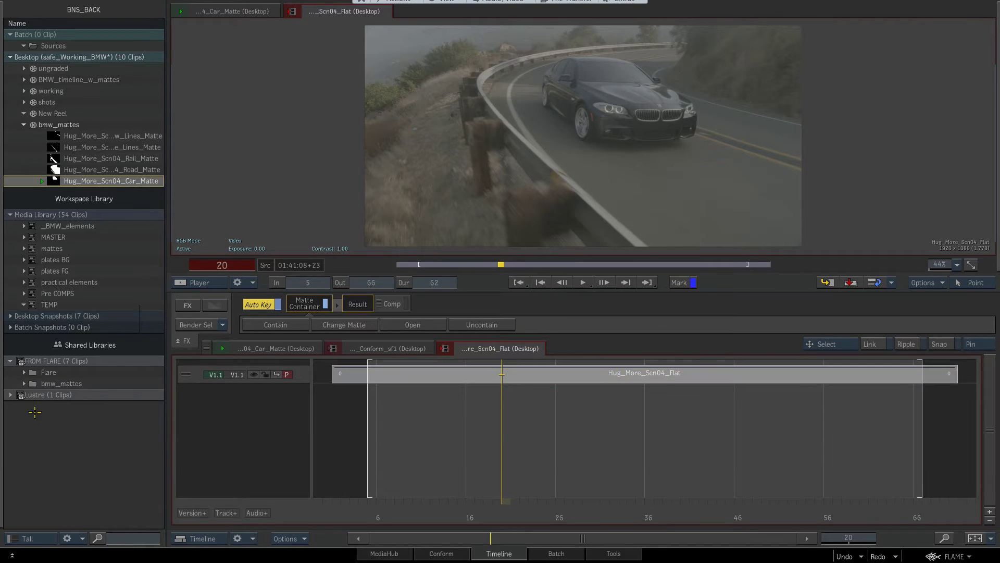
Acquire write access to the Lustre shared library and copy the Hug_More_Scn04_Flat clip from the shots reel into its Default Folder
{"action": "left_click", "coordinate": [24, 383]}
{"action": "left_click", "coordinate": [46, 395]}
{"action": "right_click", "coordinate": [47, 395]}
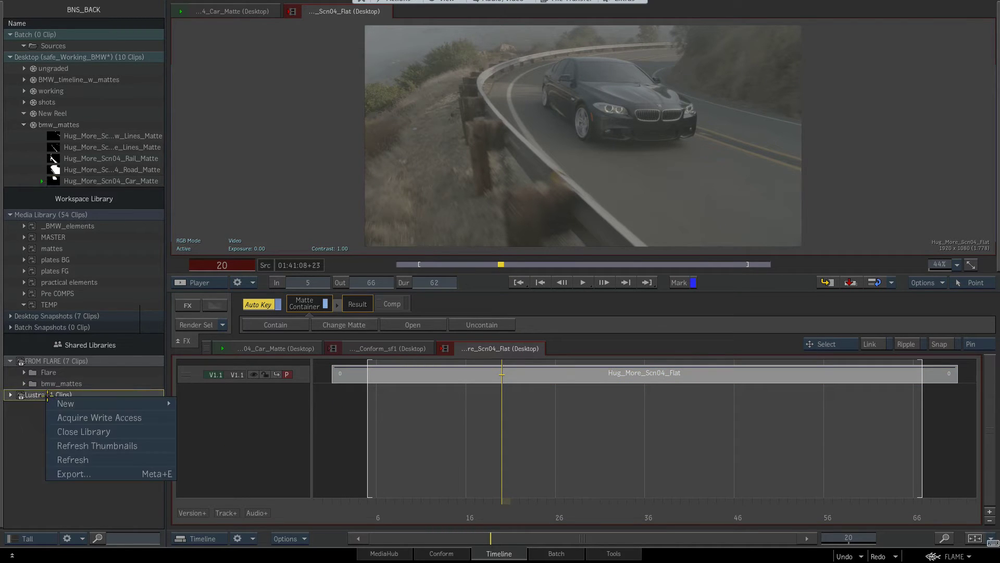
{"action": "left_click", "coordinate": [73, 418]}
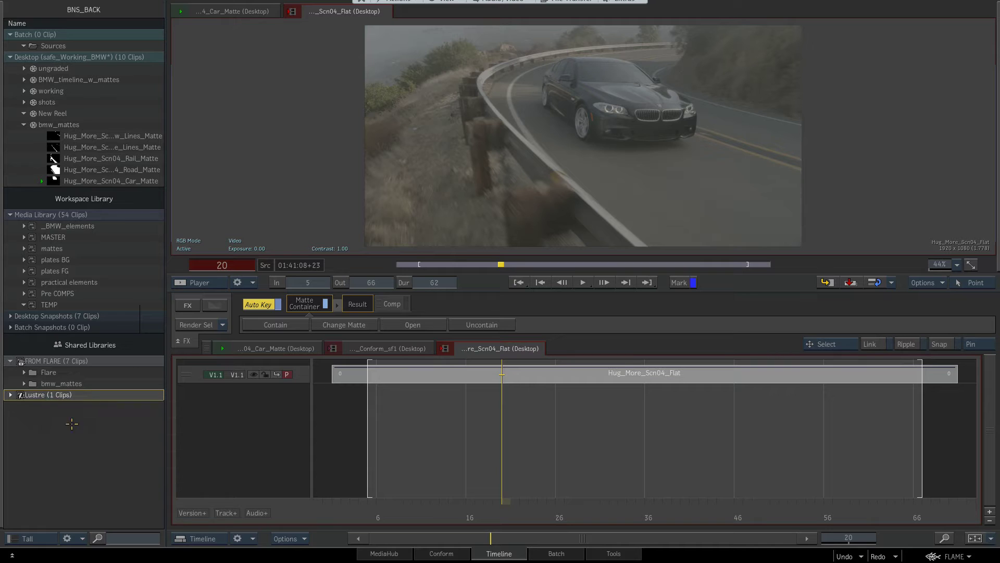
{"action": "left_click", "coordinate": [11, 394]}
{"action": "left_click_drag", "start_coordinate": [25, 416], "coordinate": [620, 182]}
{"action": "left_click_drag", "start_coordinate": [582, 132], "coordinate": [67, 414]}
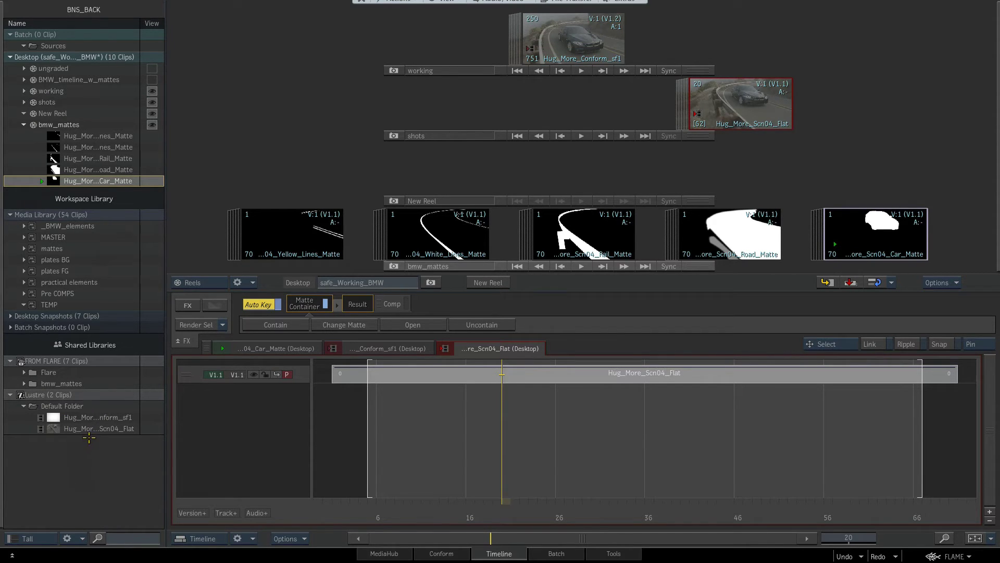
Rename the Hug_More_Scn04_Flat clip in the Lustre shared library to shot_to_grade
{"action": "left_click", "coordinate": [94, 428]}
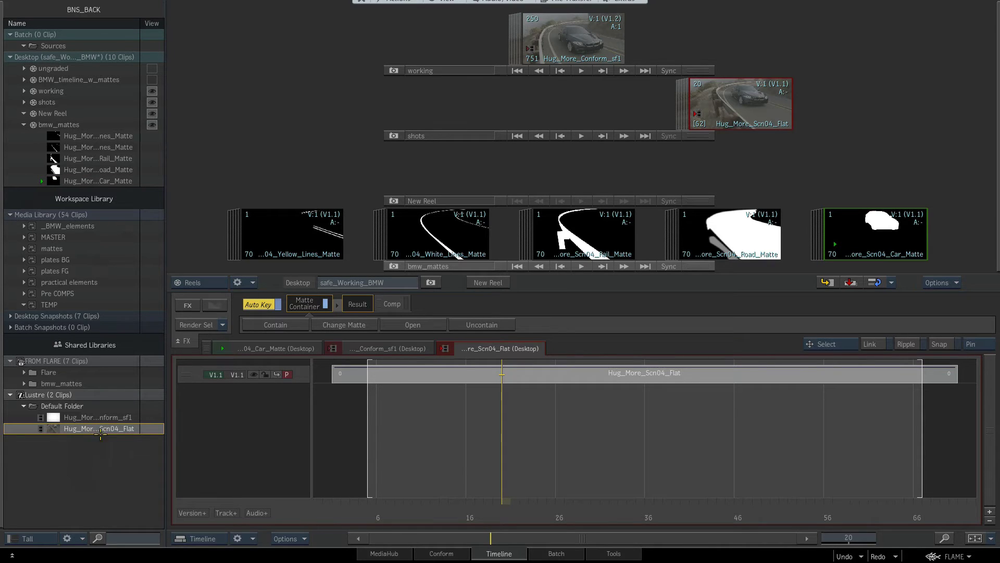
{"action": "double_click", "coordinate": [100, 430]}
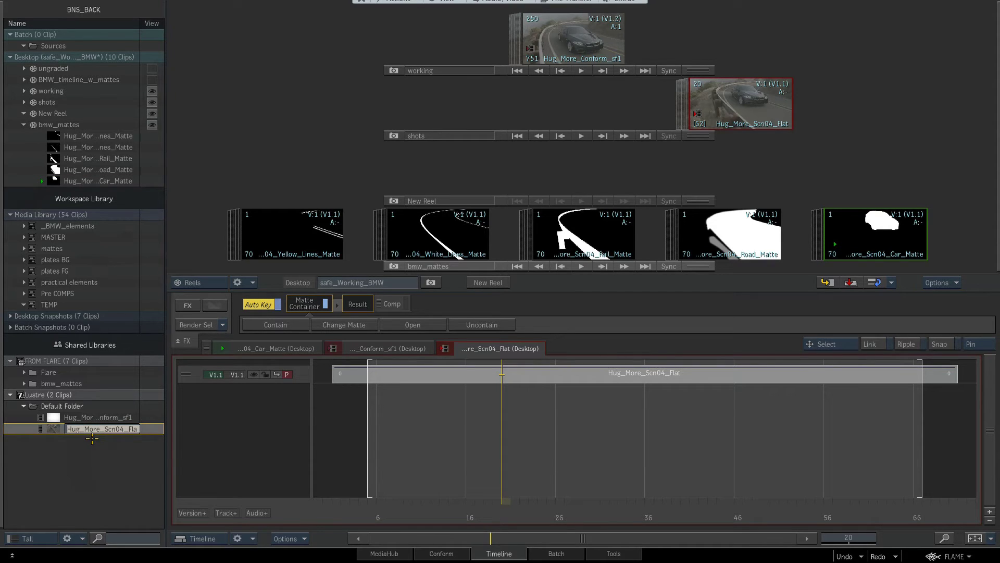
{"action": "type", "text": "shot_to"}
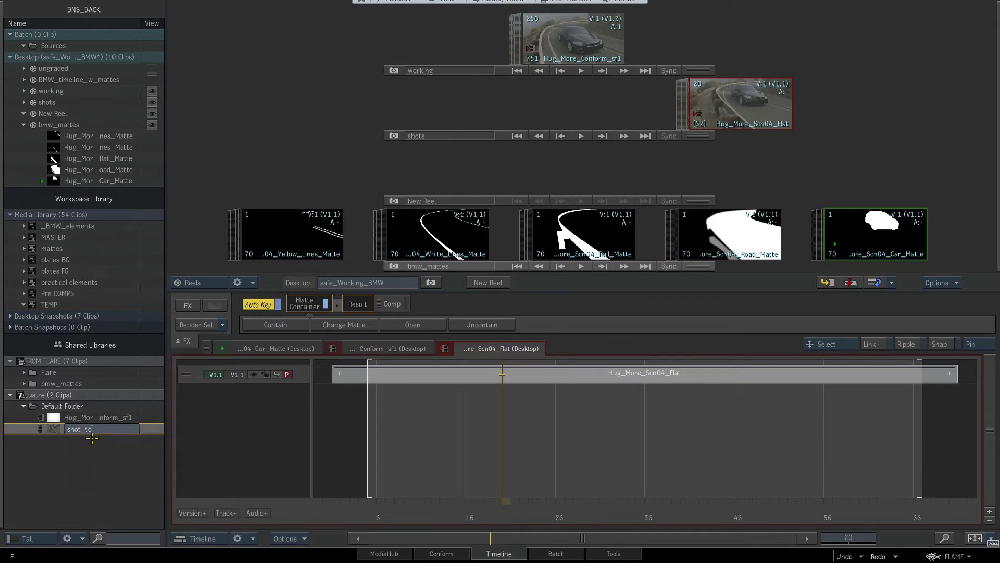
{"action": "type", "text": "_grade"}
{"action": "key", "text": "Return"}
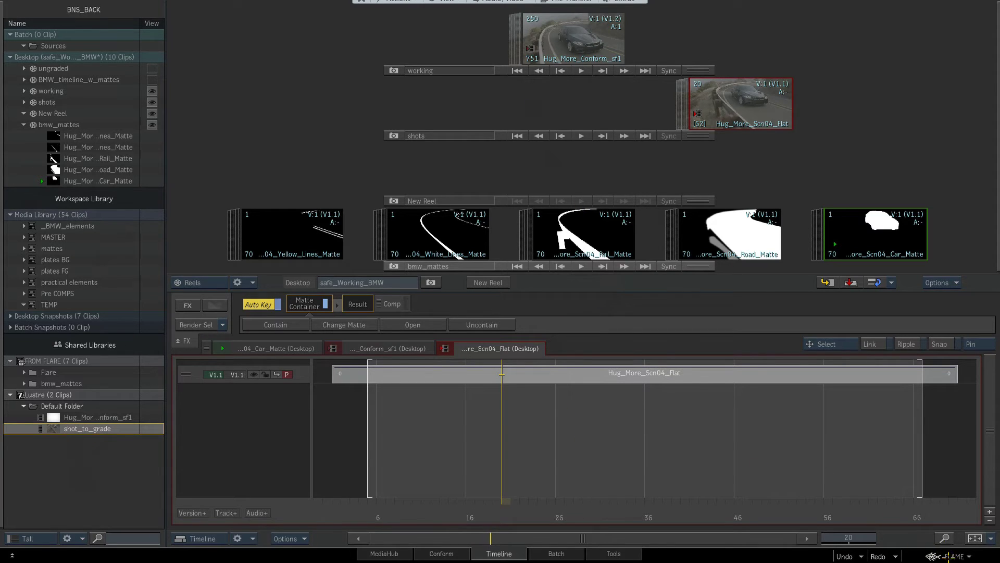
Exit Flame and switch to the Lustre grading application, starting it with the BNS_BACK project
{"action": "left_click", "coordinate": [956, 556]}
{"action": "left_click", "coordinate": [864, 446]}
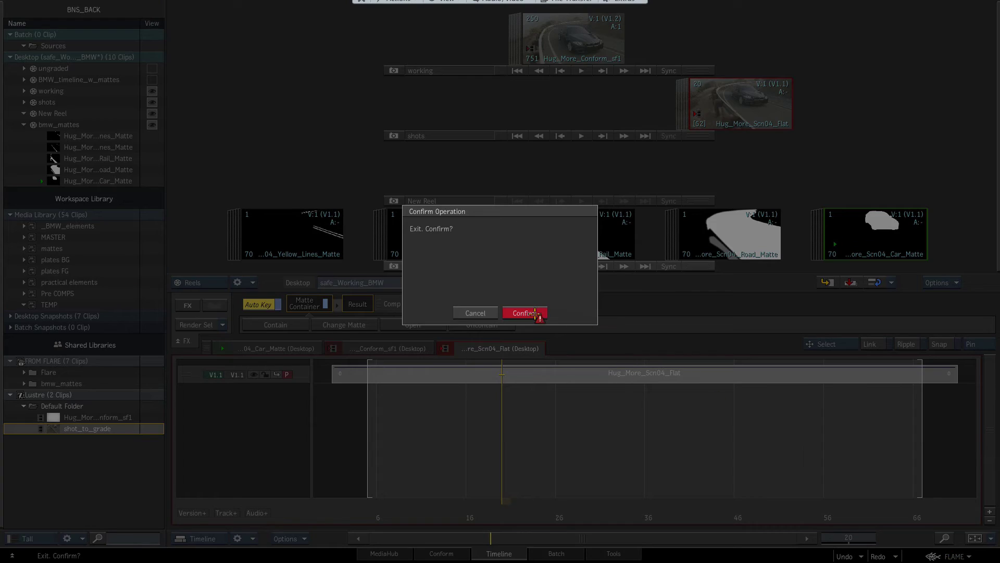
{"action": "left_click", "coordinate": [535, 313]}
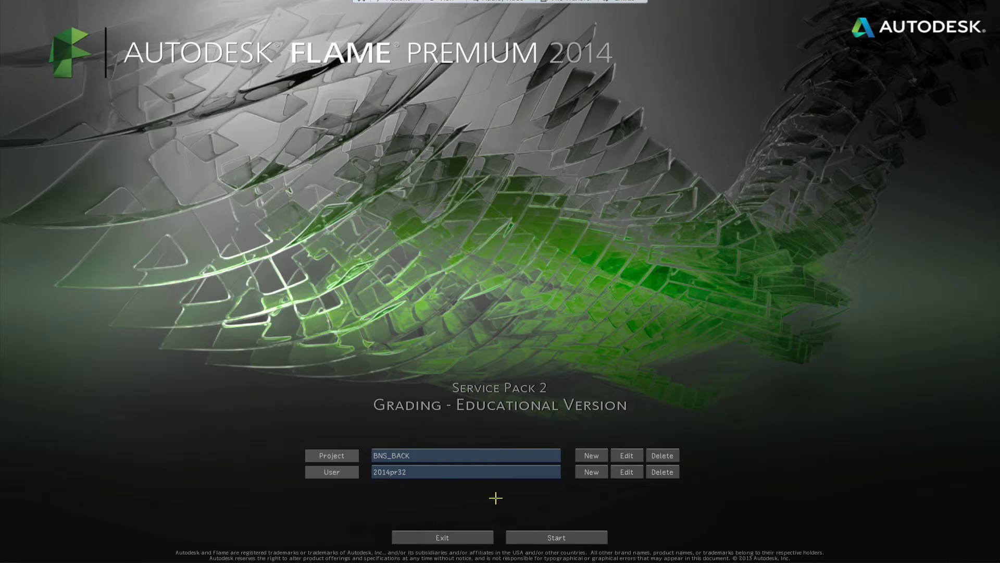
{"action": "left_click", "coordinate": [549, 539]}
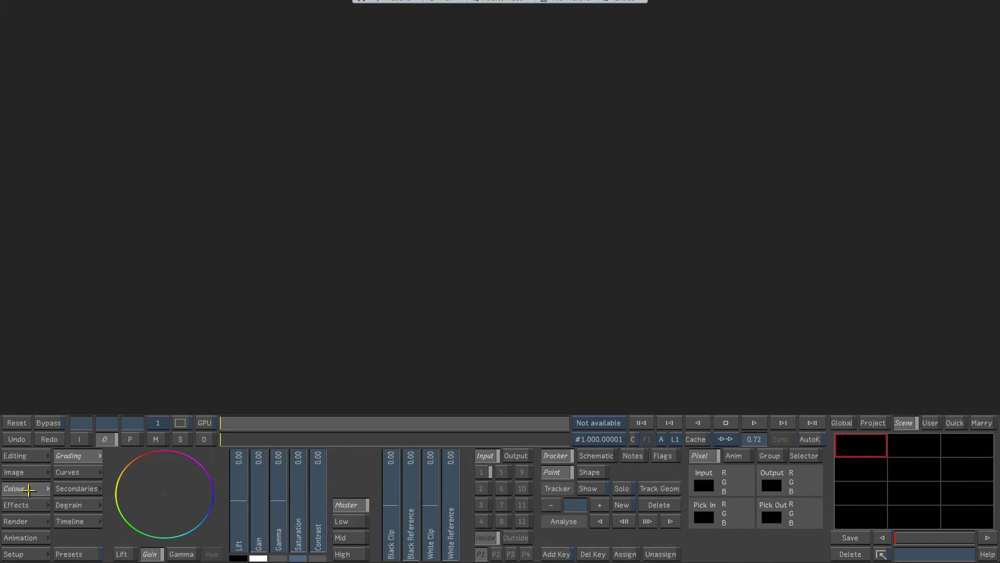
Browse to the Default Folder of the BNS_BACK Lustre library on stonefs7 and import the shot_to_grade timeline into the local library
{"action": "left_click", "coordinate": [28, 458]}
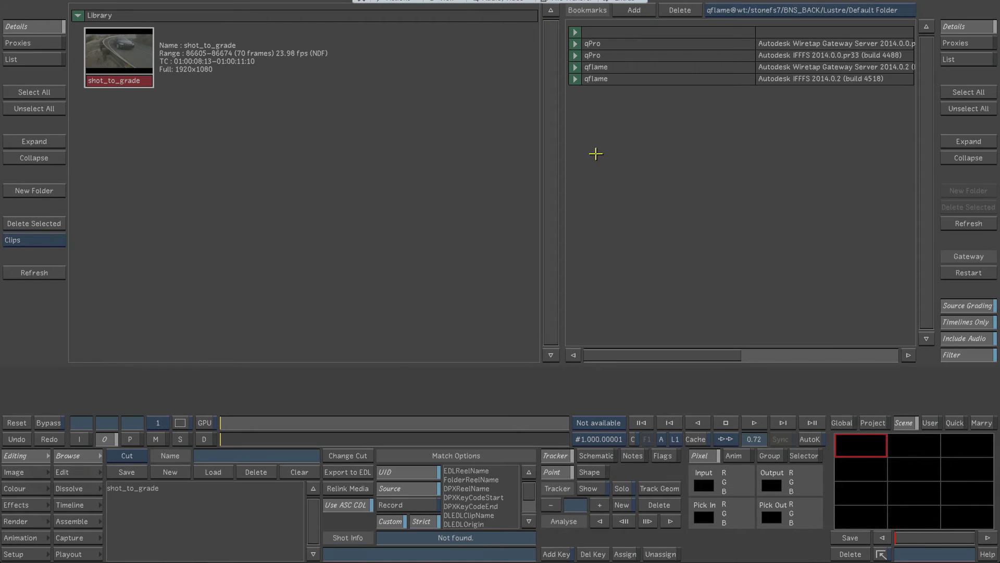
{"action": "left_click", "coordinate": [575, 79]}
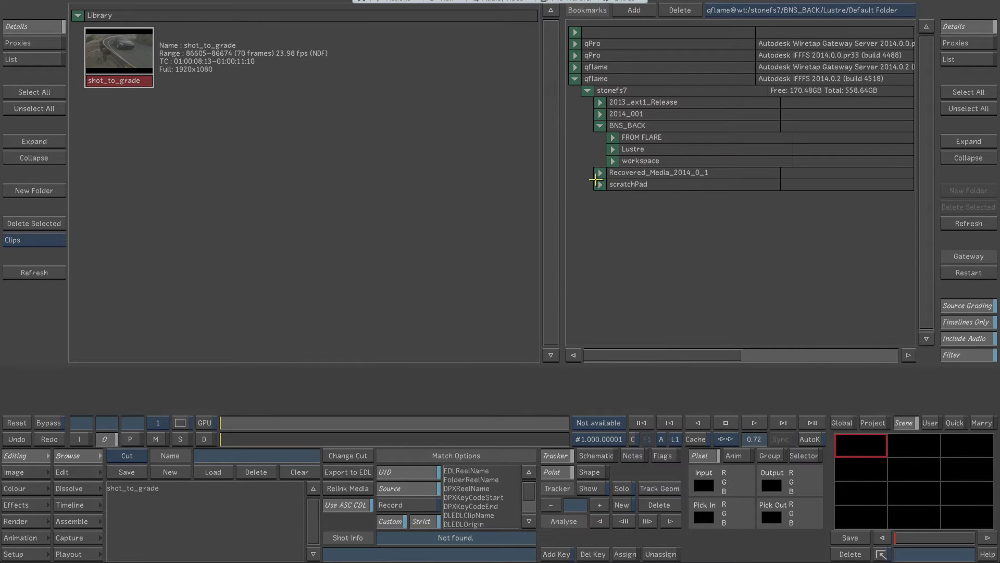
{"action": "left_click", "coordinate": [612, 150]}
{"action": "left_click", "coordinate": [625, 163]}
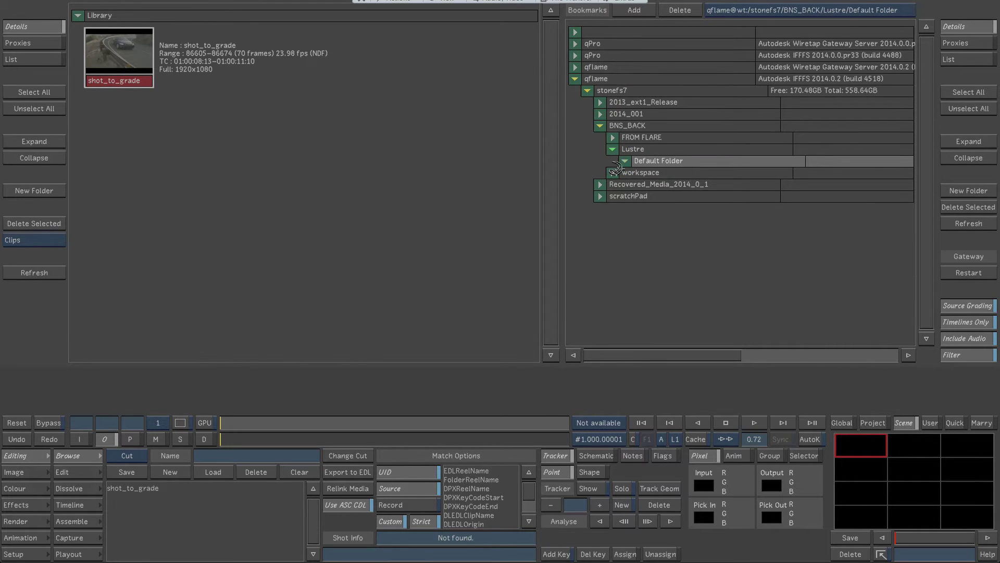
{"action": "left_click_drag", "start_coordinate": [651, 302], "coordinate": [537, 361]}
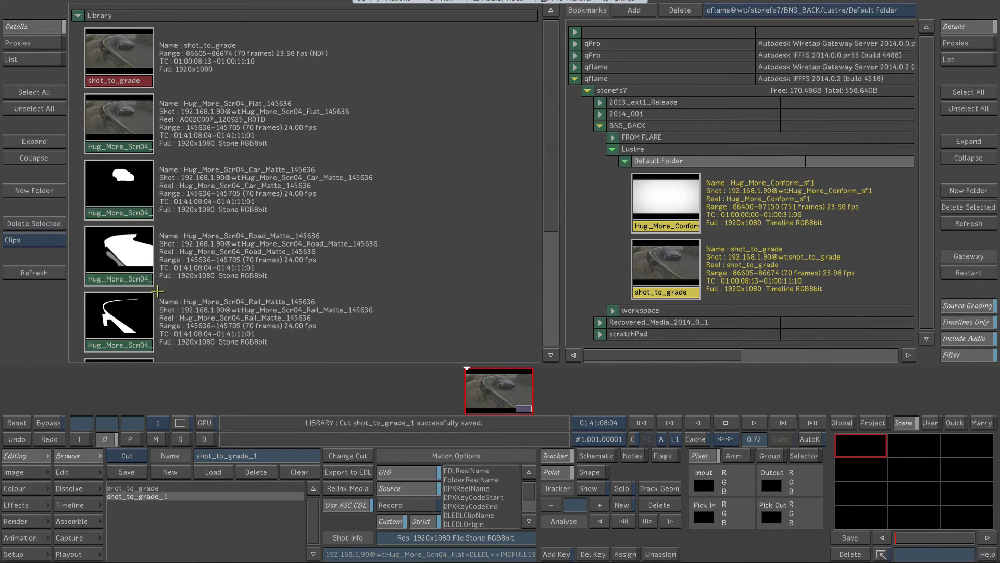
{"action": "left_click_drag", "start_coordinate": [550, 101], "coordinate": [560, 193]}
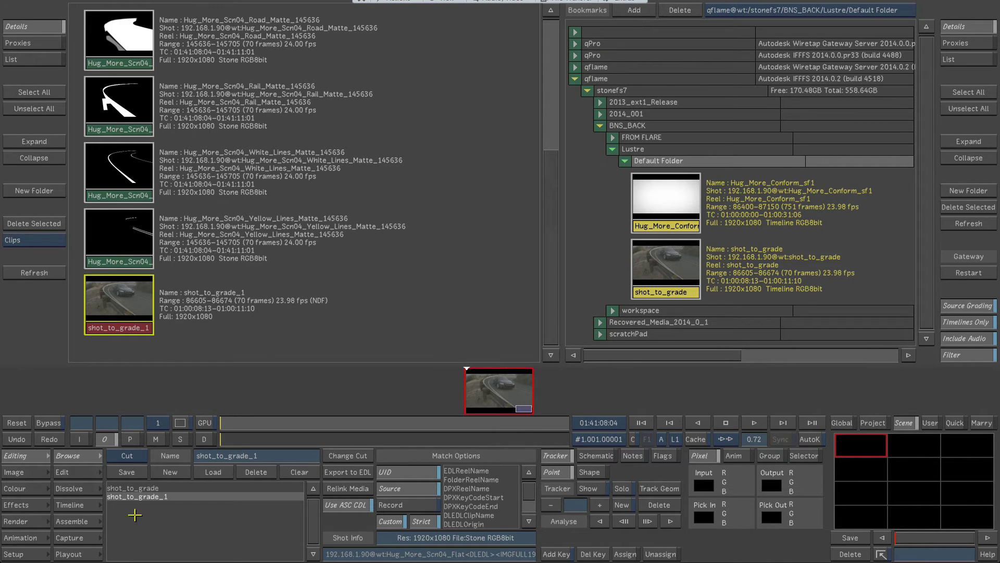
Open the container segment on the shot_to_grade_1 timeline, examine the matte versions inside it, and close the container
{"action": "left_click", "coordinate": [67, 501]}
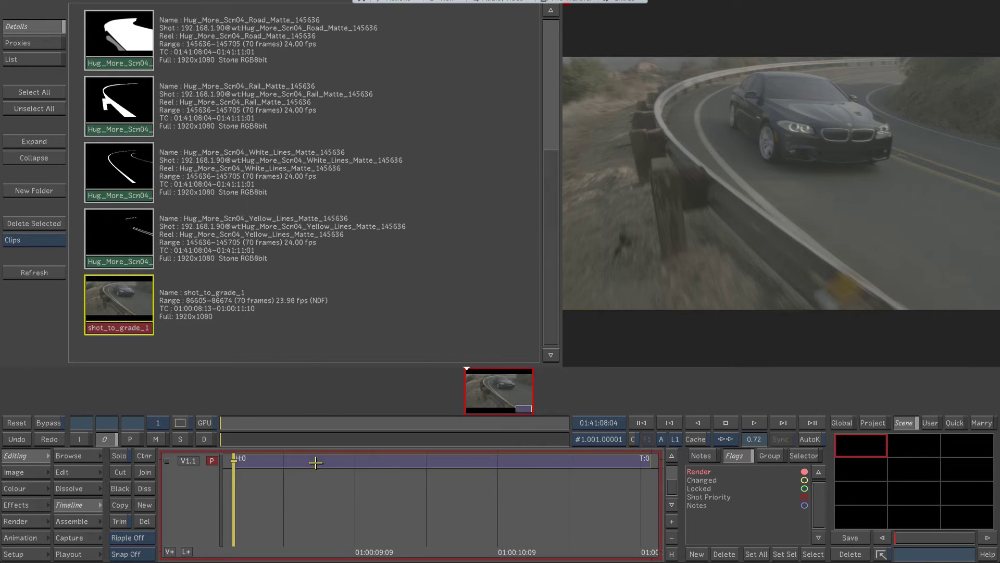
{"action": "left_click", "coordinate": [315, 466]}
{"action": "double_click", "coordinate": [321, 461]}
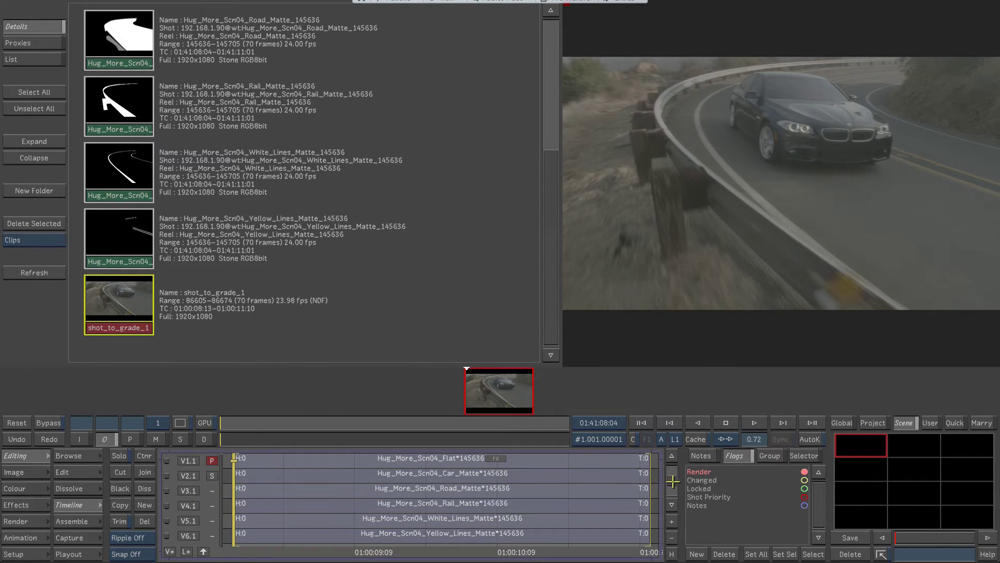
{"action": "scroll", "coordinate": [672, 477], "scroll_direction": "up", "scroll_amount": 2}
{"action": "scroll", "coordinate": [672, 477], "scroll_direction": "down", "scroll_amount": 4}
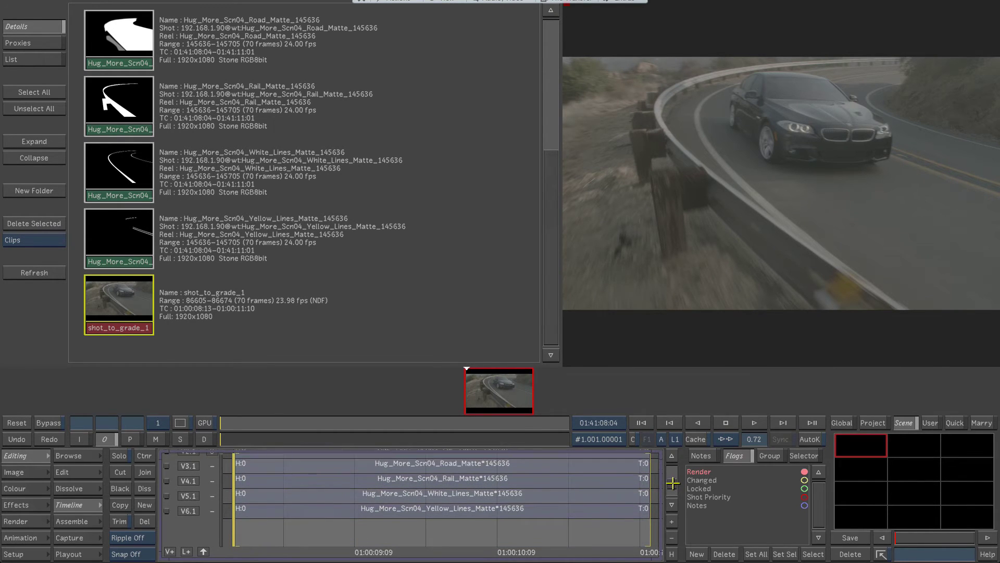
{"action": "left_click", "coordinate": [205, 552]}
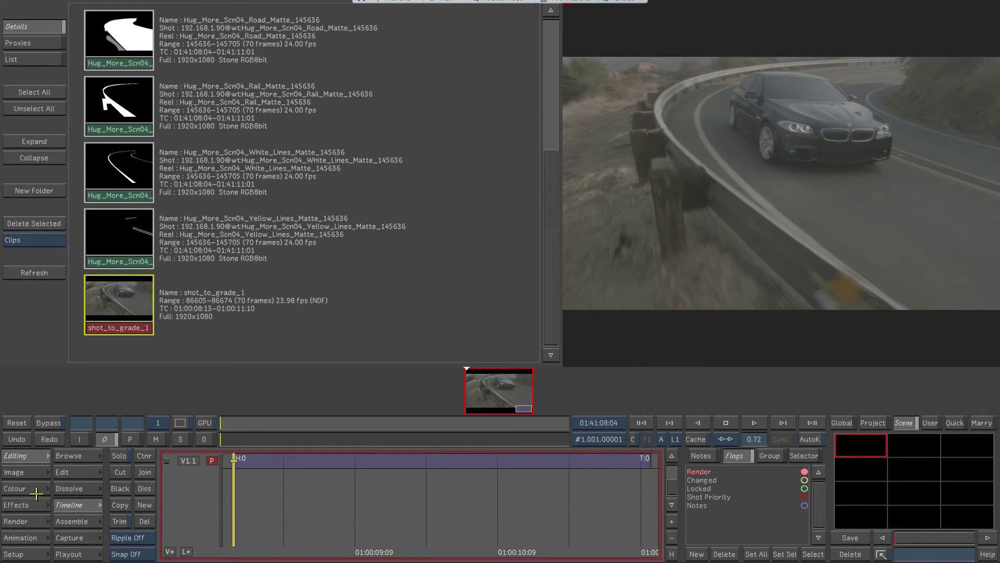
Shape the master RGB grading curve into an S-curve with darker shadows and brighter highlights to add contrast to the shot
{"action": "left_click", "coordinate": [36, 492]}
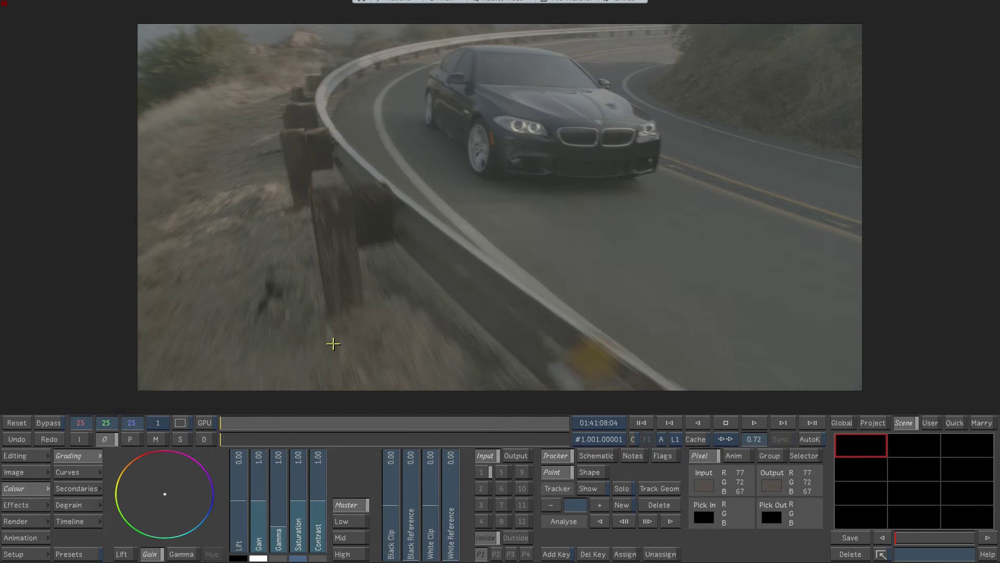
{"action": "left_click", "coordinate": [78, 472]}
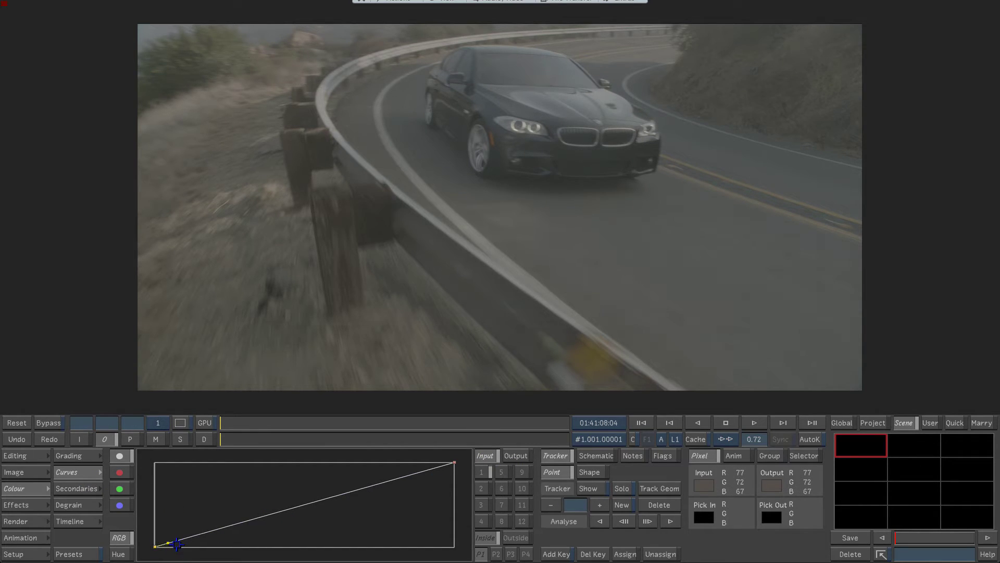
{"action": "left_click_drag", "start_coordinate": [180, 545], "coordinate": [207, 541]}
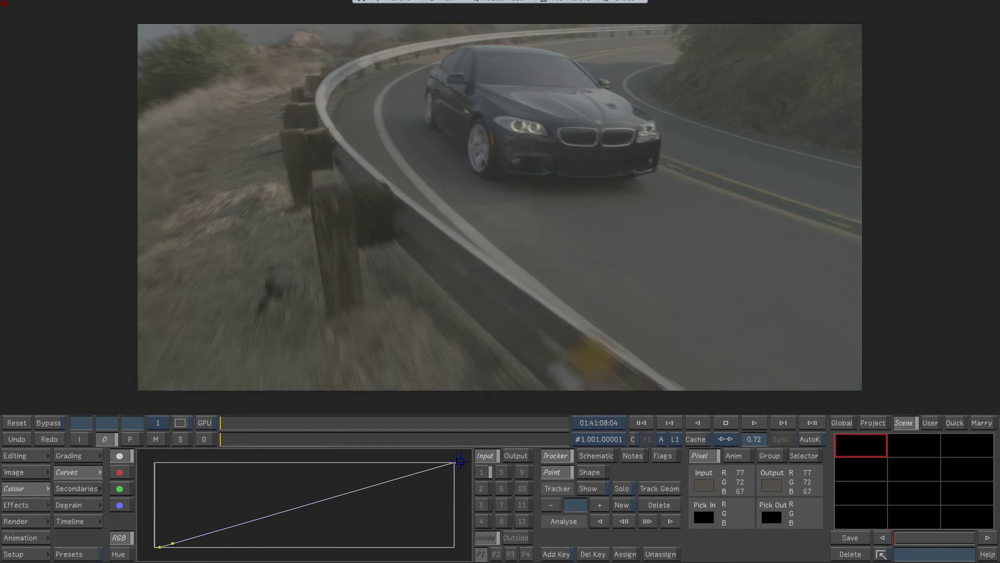
{"action": "left_click_drag", "start_coordinate": [470, 461], "coordinate": [468, 461]}
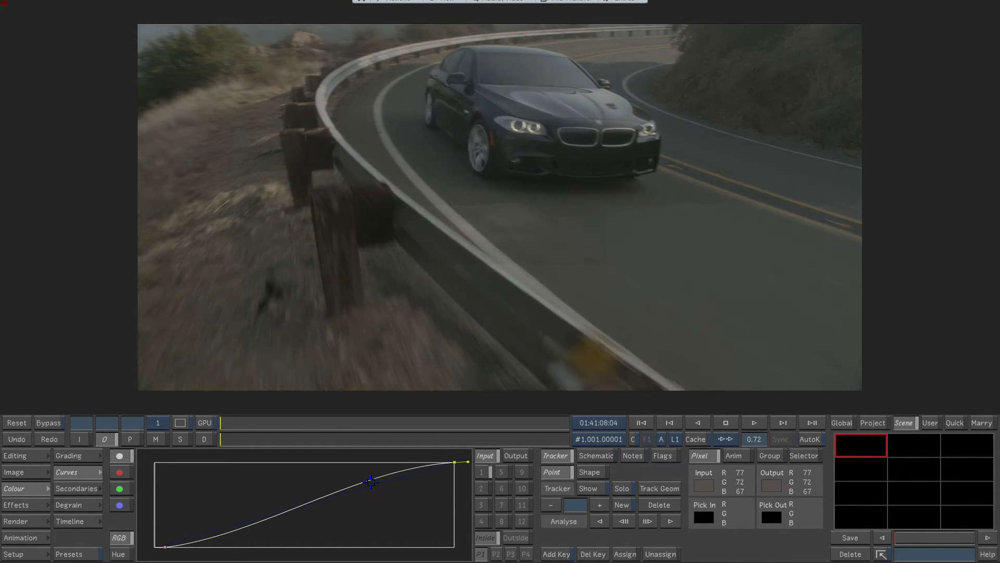
{"action": "left_click", "coordinate": [371, 482]}
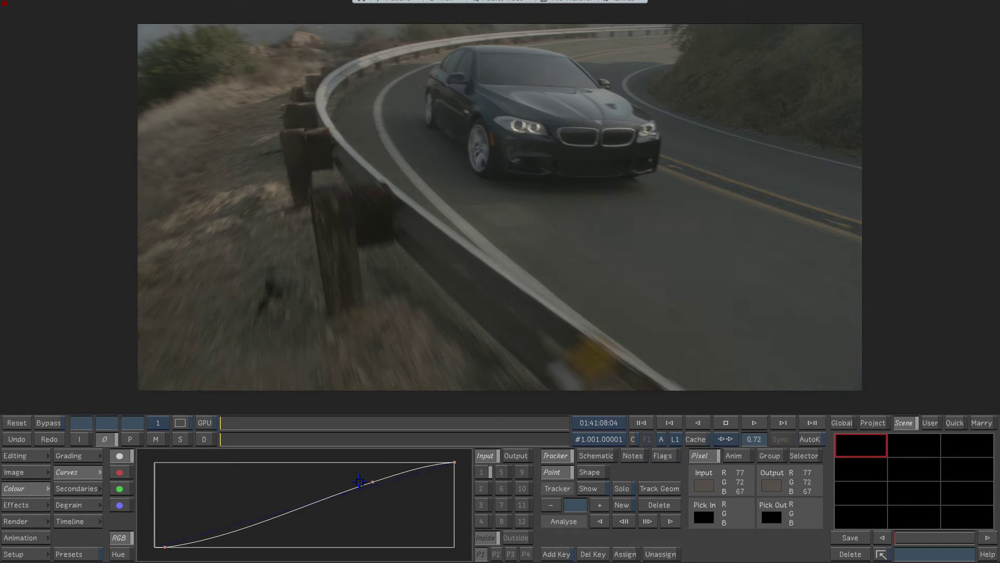
{"action": "left_click", "coordinate": [244, 533]}
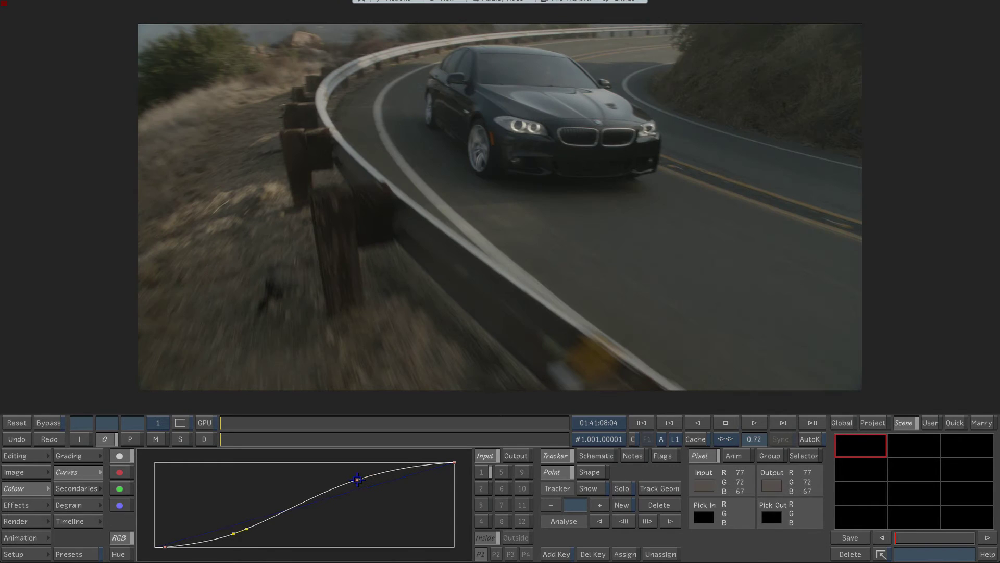
{"action": "left_click_drag", "start_coordinate": [334, 479], "coordinate": [333, 477]}
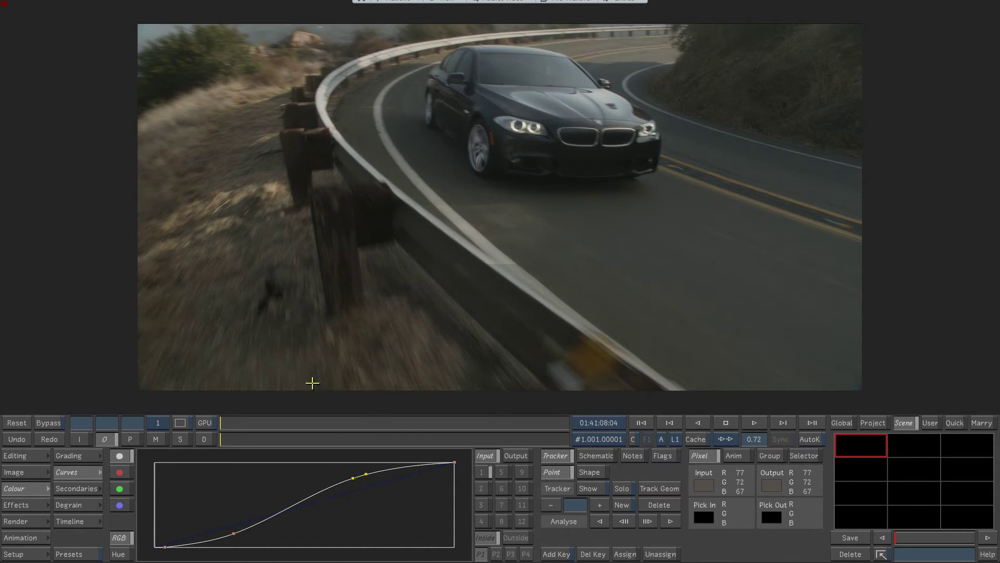
Set secondary 1's matte source to the blue channel of version V3, check the matte view, and return to the output view
{"action": "left_click", "coordinate": [481, 471]}
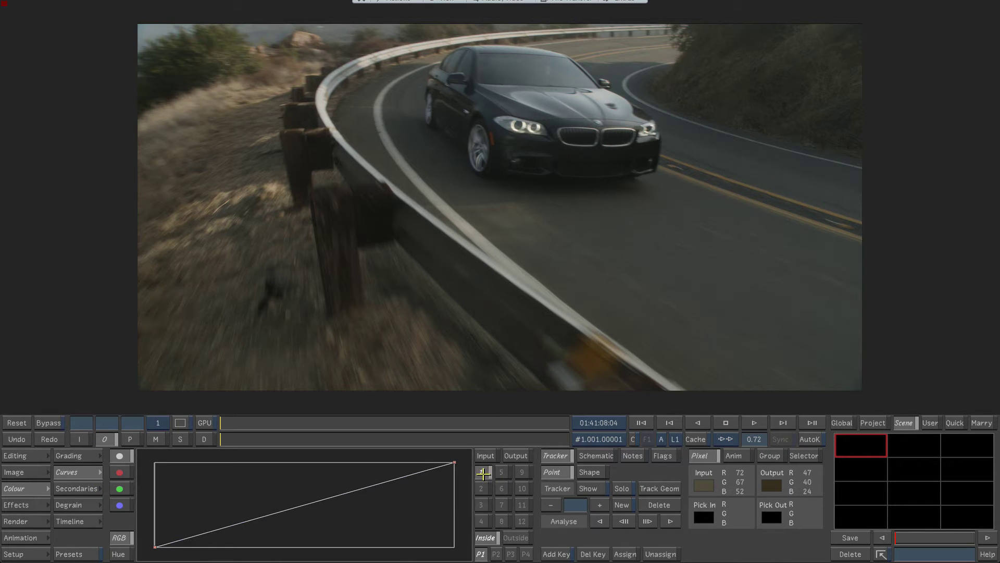
{"action": "left_click", "coordinate": [70, 487]}
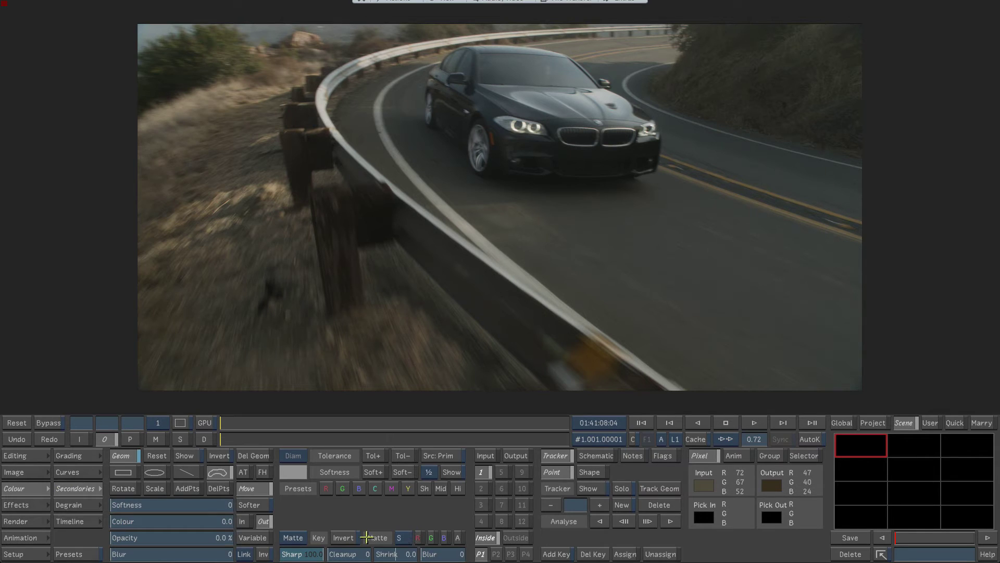
{"action": "left_click", "coordinate": [405, 536]}
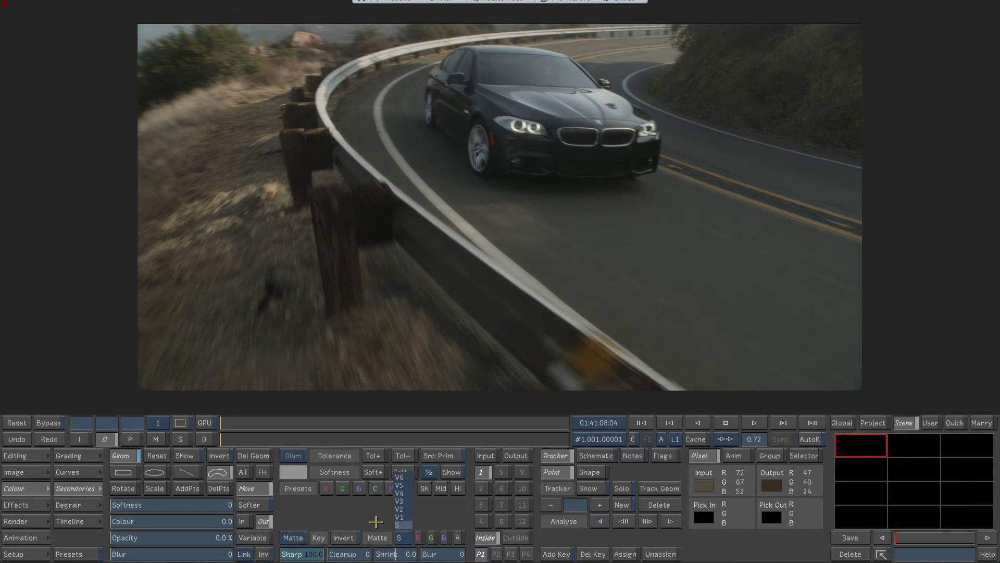
{"action": "left_click", "coordinate": [401, 501]}
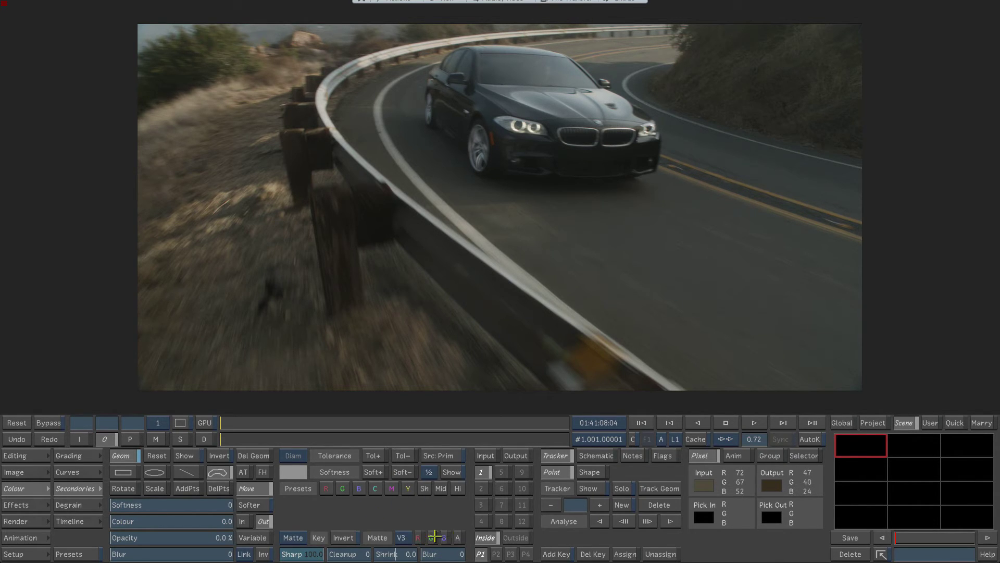
{"action": "left_click", "coordinate": [444, 537]}
{"action": "left_click", "coordinate": [158, 439]}
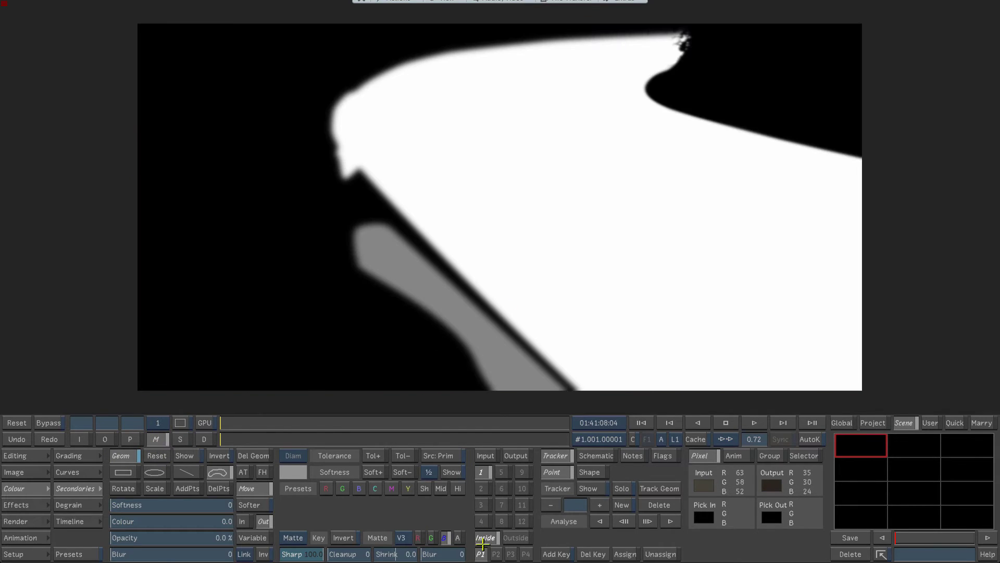
{"action": "left_click", "coordinate": [444, 537]}
{"action": "left_click", "coordinate": [444, 538]}
{"action": "left_click", "coordinate": [105, 439]}
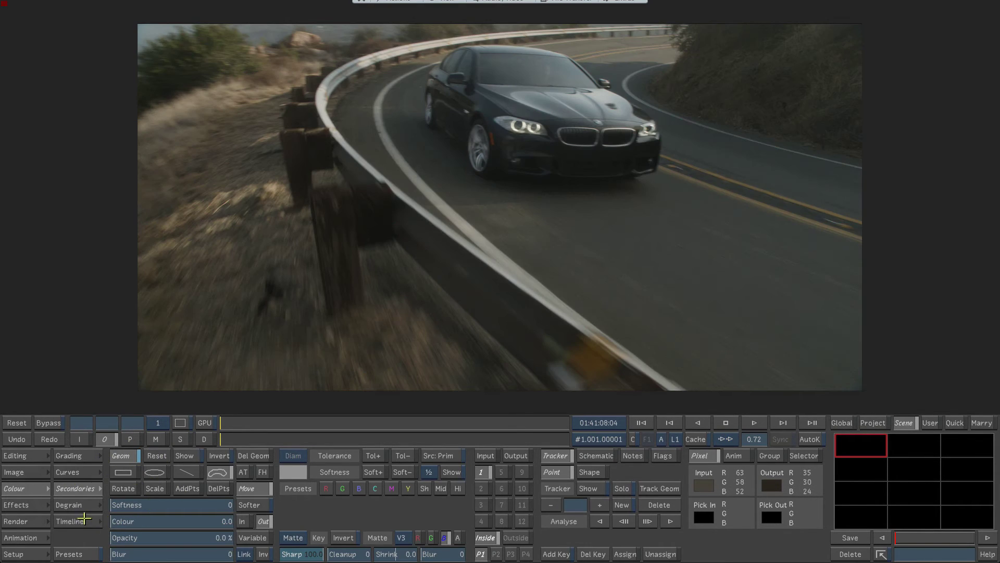
Try a strong green gain inside secondary 1 to test the V3 road matte, and reset the gain to neutral
{"action": "left_click", "coordinate": [77, 455]}
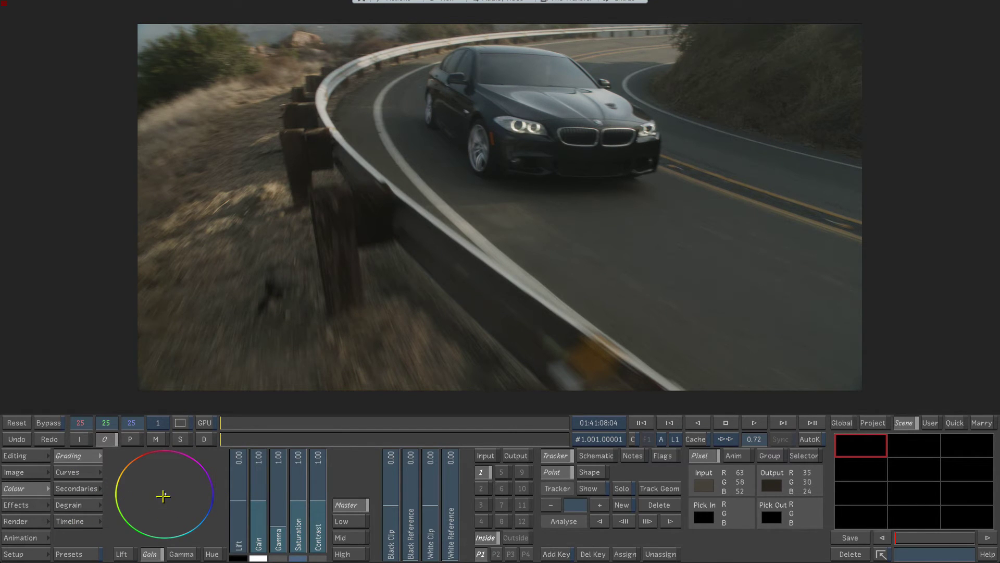
{"action": "mouse_move", "coordinate": [105, 485]}
{"action": "left_mouse_down"}
{"action": "mouse_move", "coordinate": [68, 522]}
{"action": "mouse_move", "coordinate": [120, 528]}
{"action": "mouse_move", "coordinate": [99, 528]}
{"action": "mouse_move", "coordinate": [118, 496]}
{"action": "left_mouse_up"}
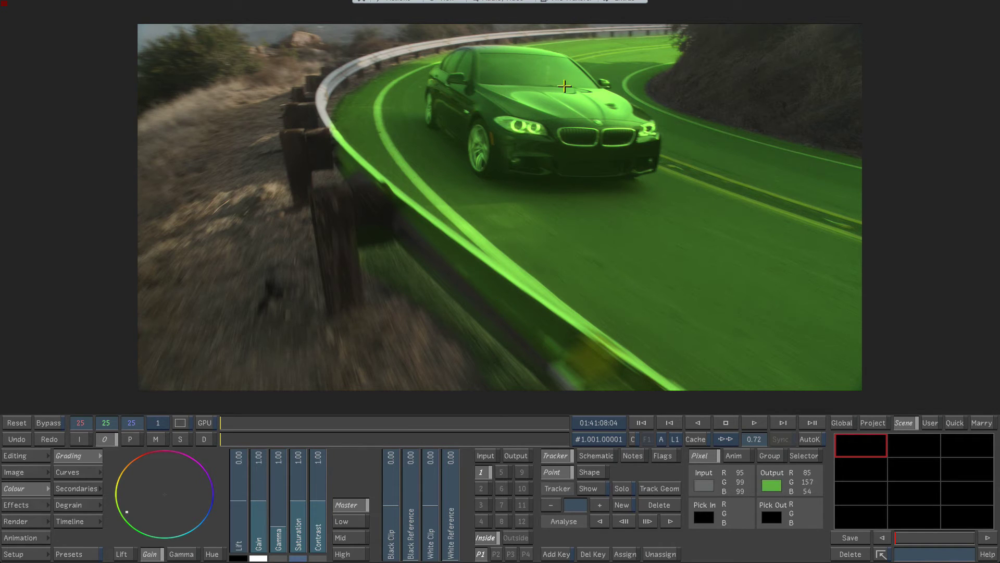
{"action": "double_click", "coordinate": [168, 488]}
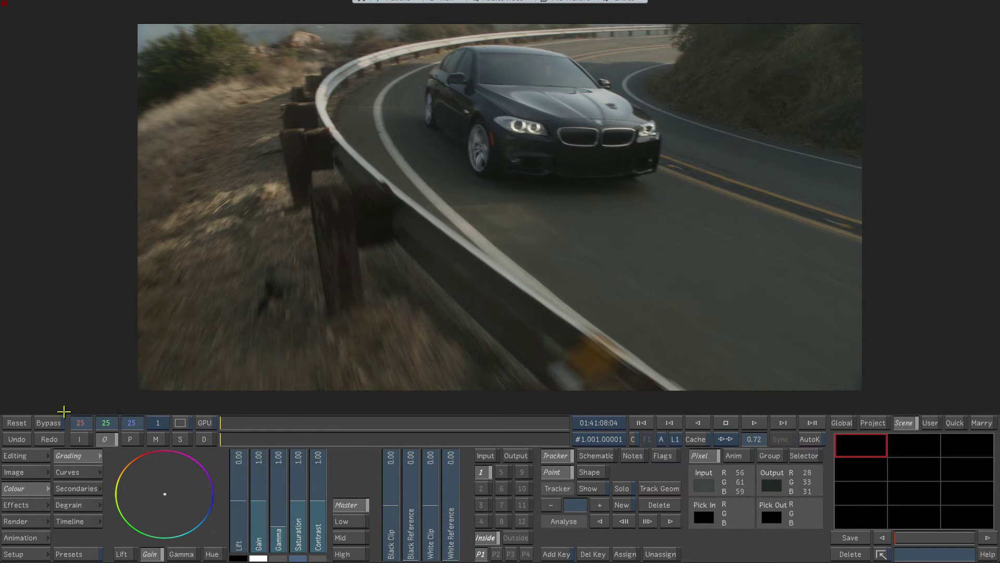
Set secondary 2's matte source to the blue channel of version V2 and display the resulting car matte
{"action": "left_click", "coordinate": [86, 492]}
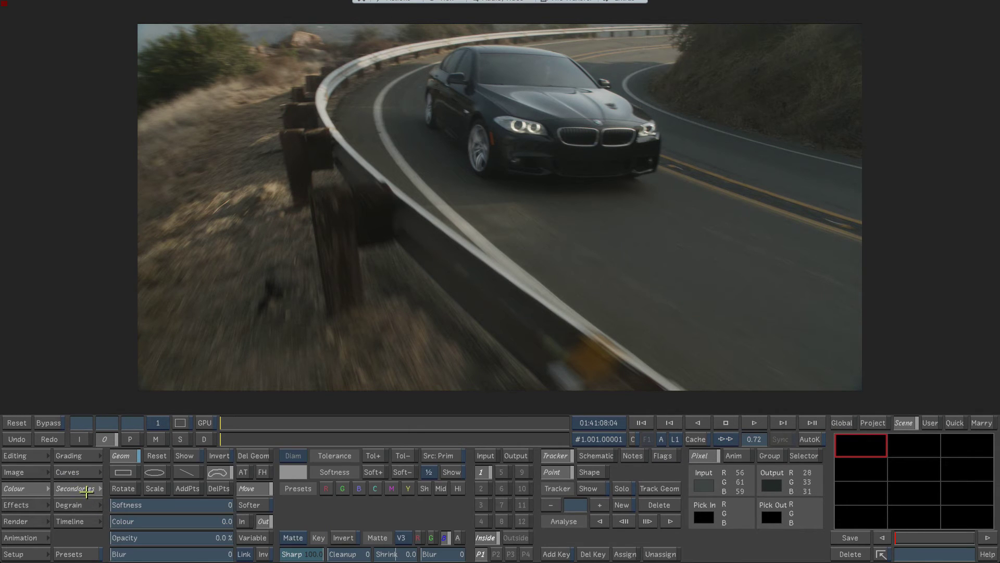
{"action": "left_click", "coordinate": [484, 490]}
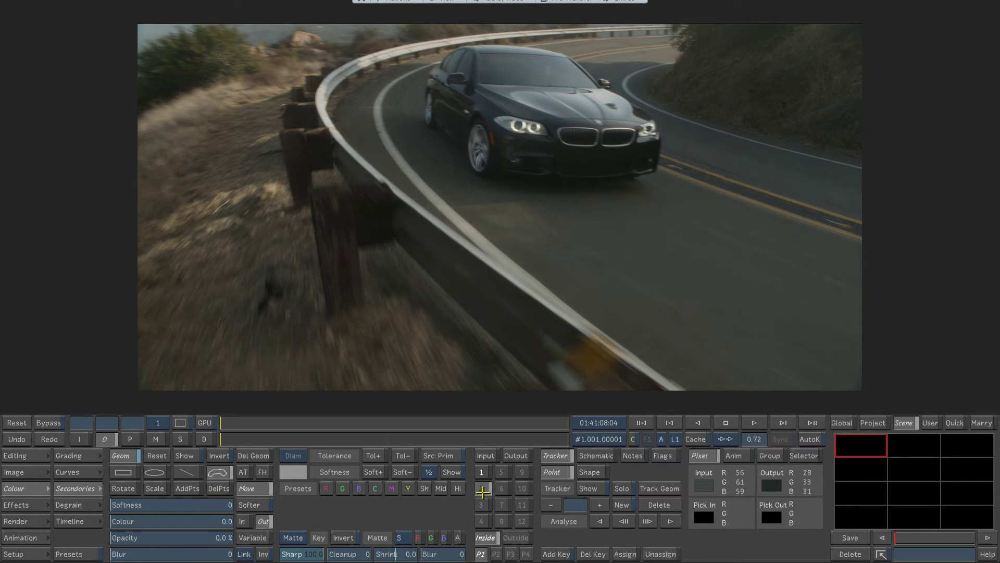
{"action": "left_click", "coordinate": [399, 539]}
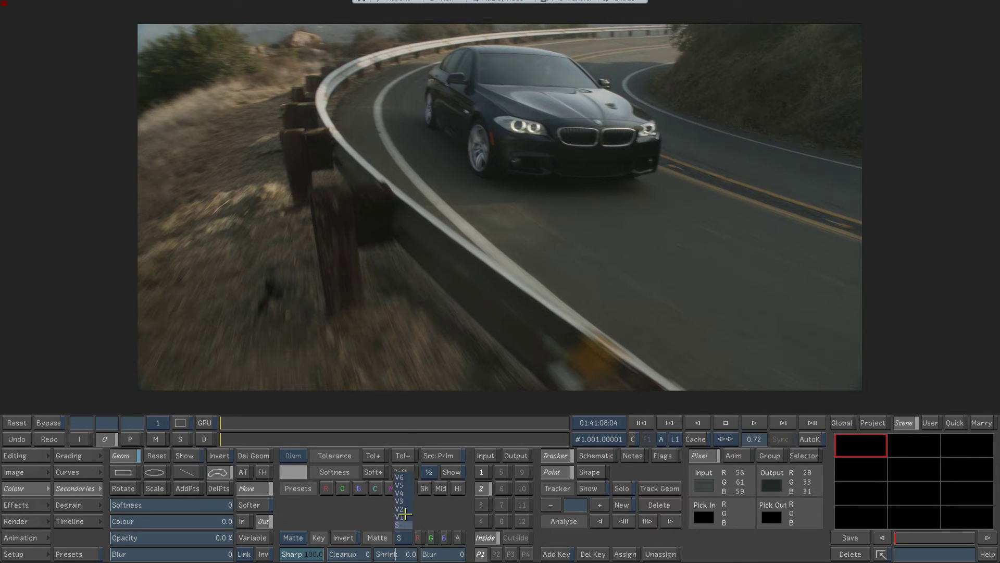
{"action": "left_click", "coordinate": [401, 510]}
{"action": "left_click", "coordinate": [444, 537]}
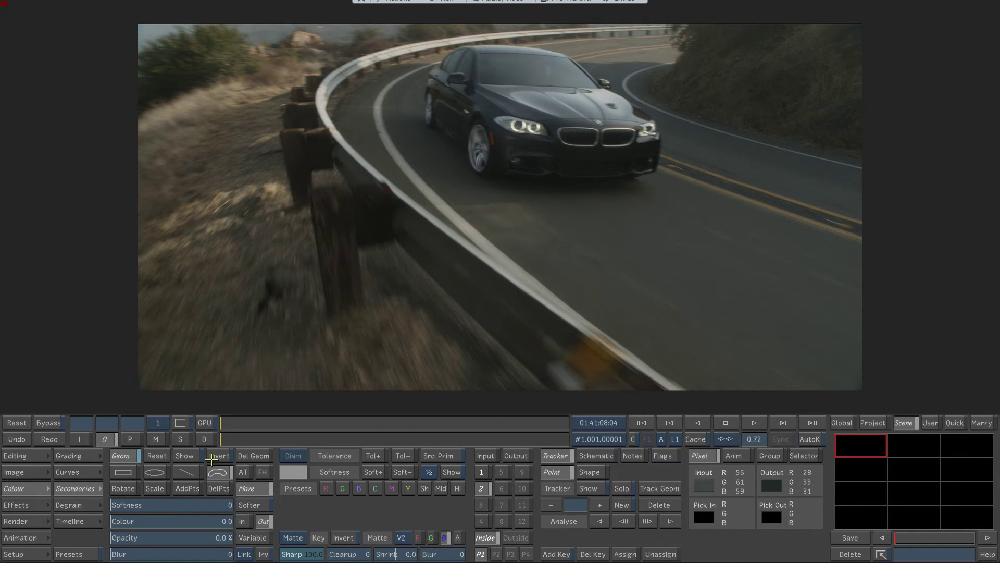
{"action": "left_click", "coordinate": [151, 438]}
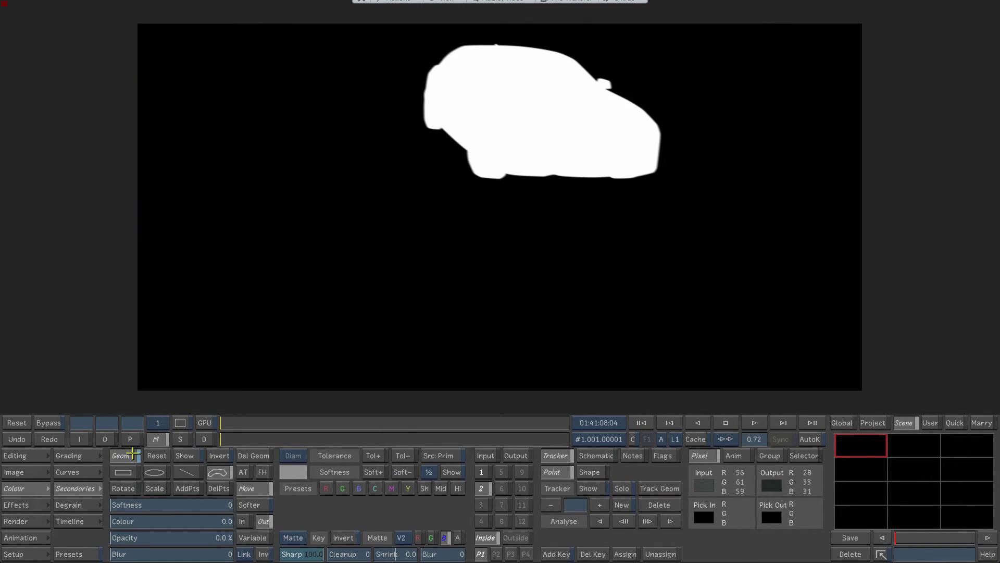
Link secondary 2 to secondary 1 and cycle the link mode until the car matte is subtracted from the road matte
{"action": "left_click", "coordinate": [106, 438]}
{"action": "left_click", "coordinate": [147, 441]}
{"action": "left_click", "coordinate": [240, 552]}
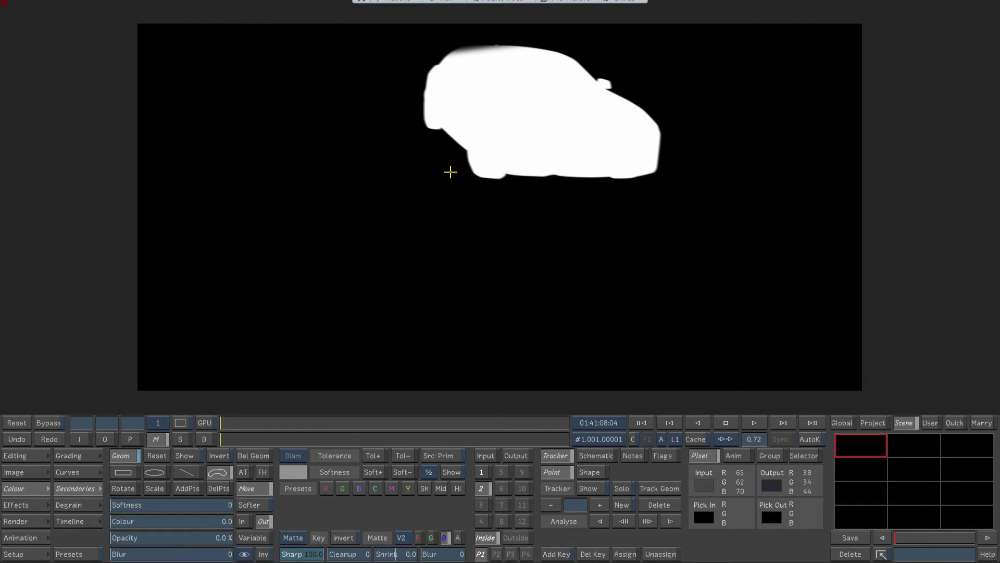
{"action": "left_click", "coordinate": [243, 555]}
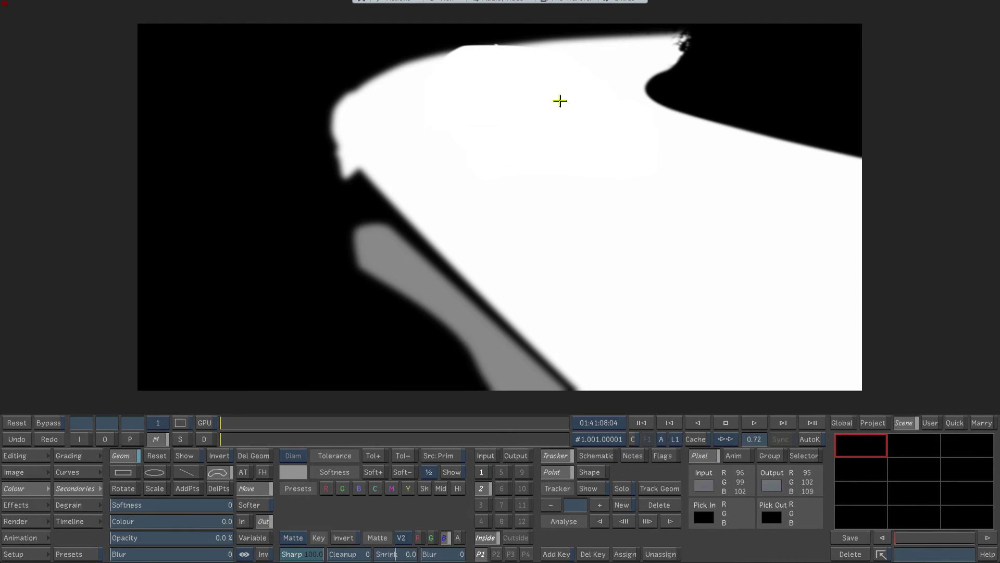
{"action": "left_click", "coordinate": [242, 555]}
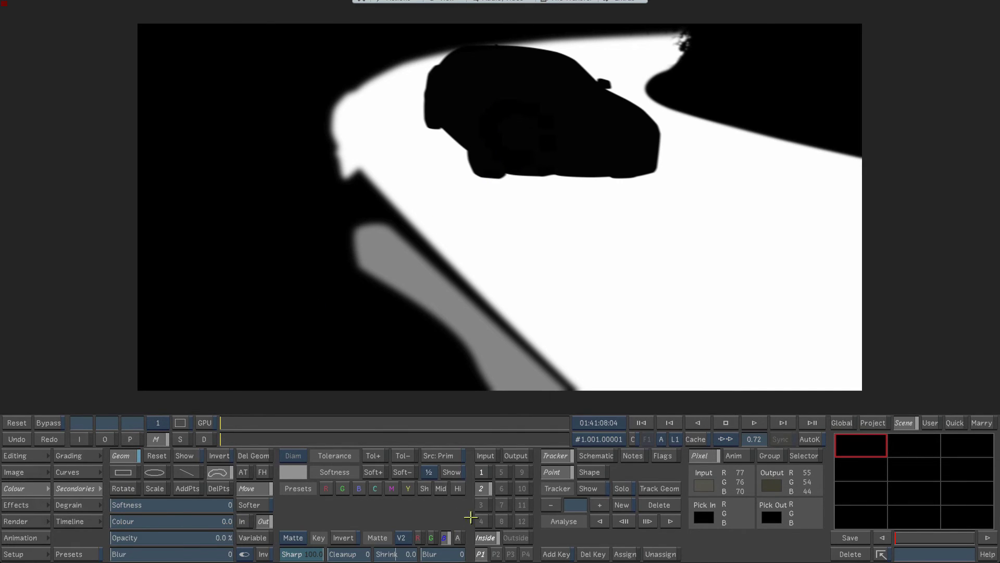
Set secondary 3's matte source to version V4's blue channel and link it so the guardrail is subtracted from the road matte
{"action": "left_click", "coordinate": [481, 505]}
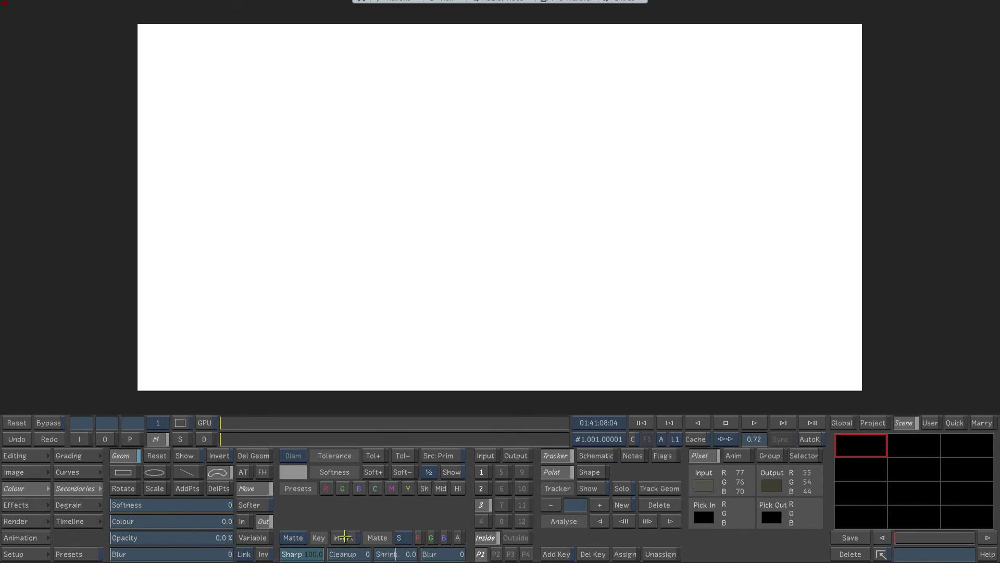
{"action": "left_click", "coordinate": [407, 537]}
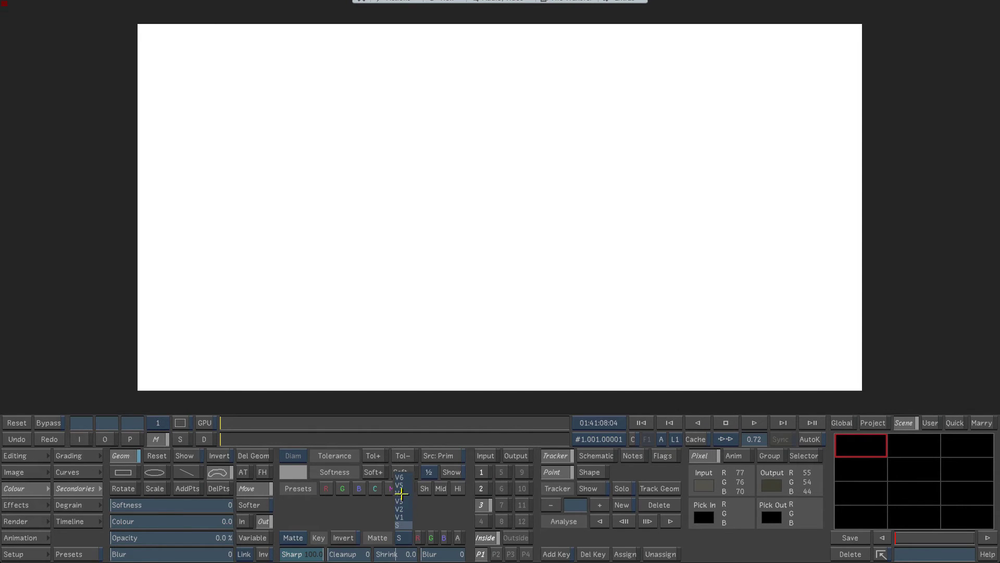
{"action": "left_click", "coordinate": [402, 493]}
{"action": "left_click", "coordinate": [444, 538]}
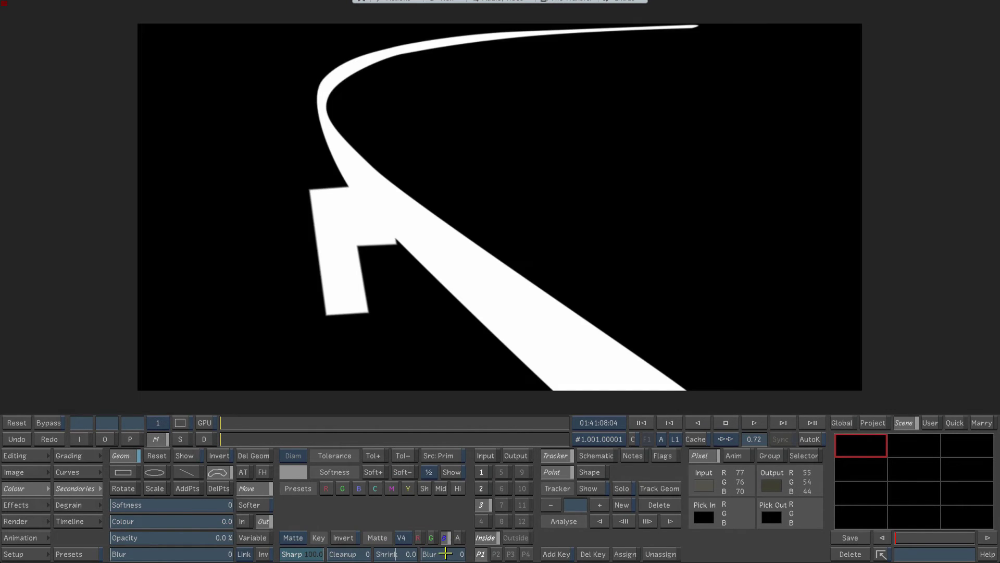
{"action": "left_click", "coordinate": [264, 553]}
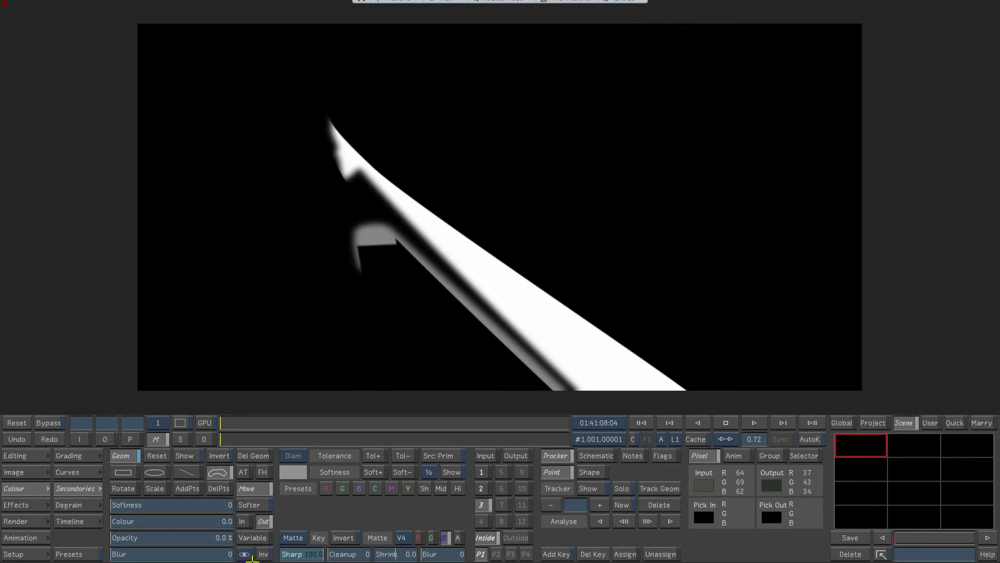
{"action": "left_click", "coordinate": [244, 554]}
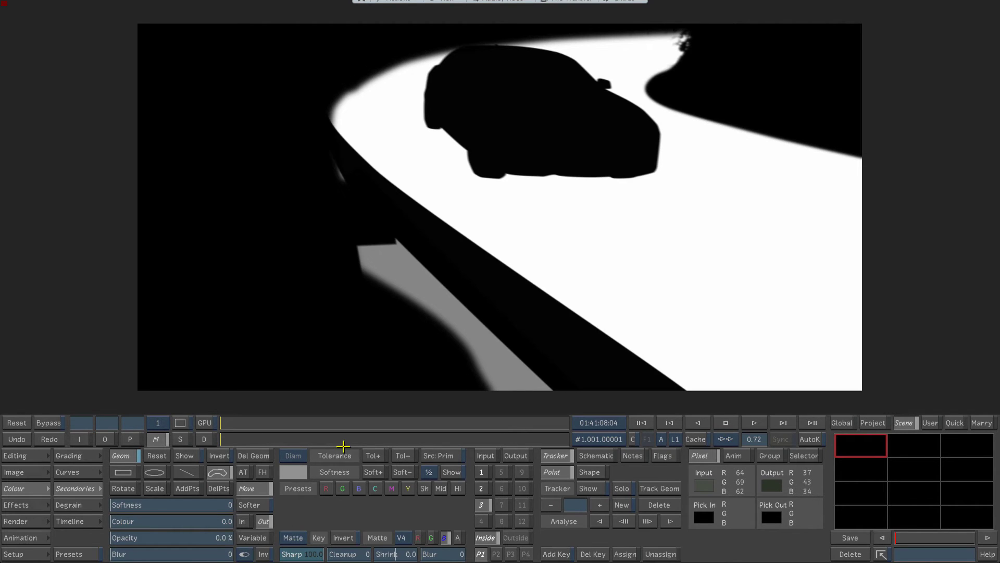
Set secondary 4's matte source to version V5's blue channel and link it so the white road lines are subtracted from the road matte
{"action": "left_click", "coordinate": [481, 521]}
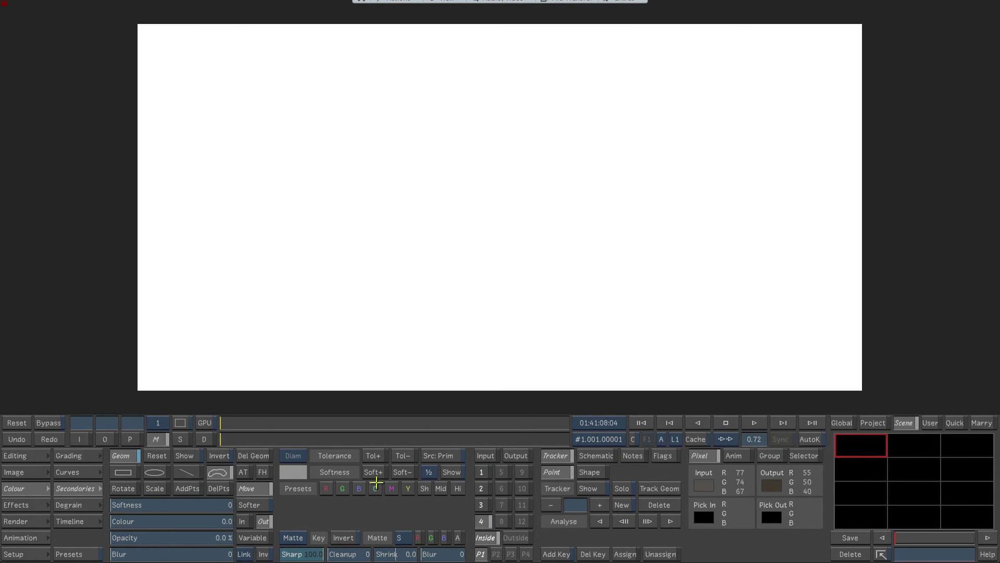
{"action": "left_click", "coordinate": [401, 537]}
{"action": "left_click", "coordinate": [444, 537]}
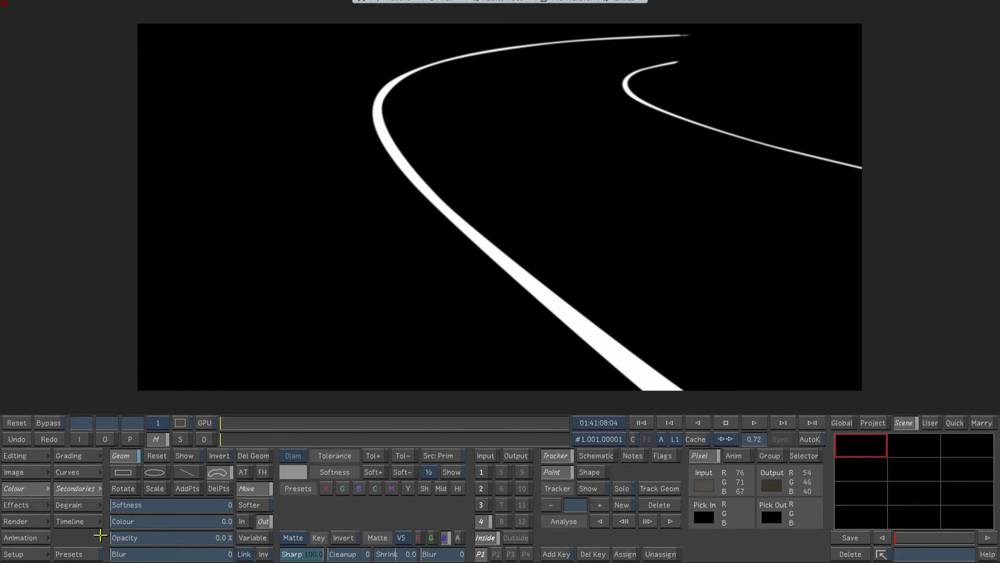
{"action": "left_click", "coordinate": [245, 555]}
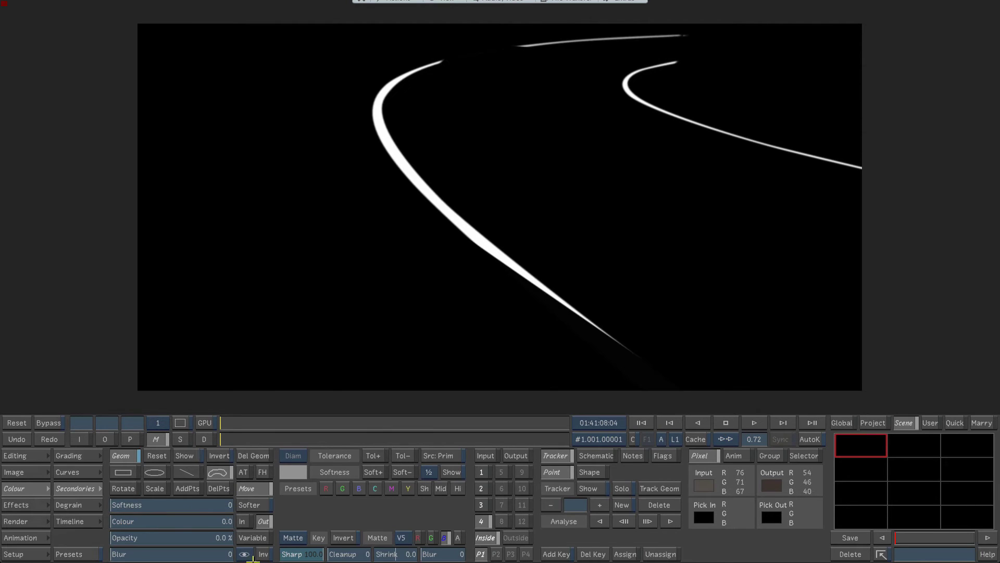
{"action": "left_click", "coordinate": [243, 554]}
{"action": "left_click", "coordinate": [245, 554]}
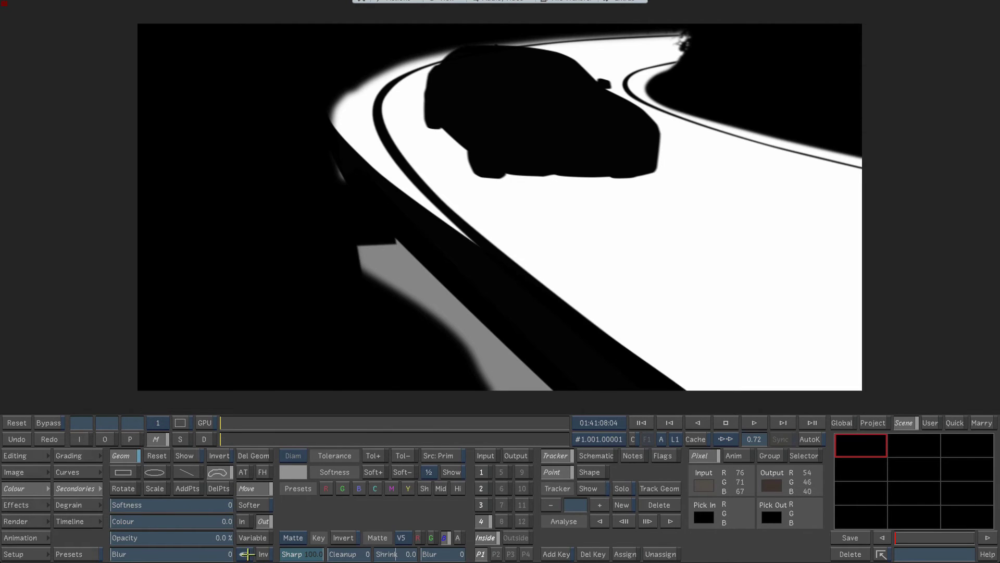
Activate secondary 5 with version V6's blue channel as matte source and link it so the yellow centre lines are subtracted from the road matte
{"action": "left_click", "coordinate": [502, 472]}
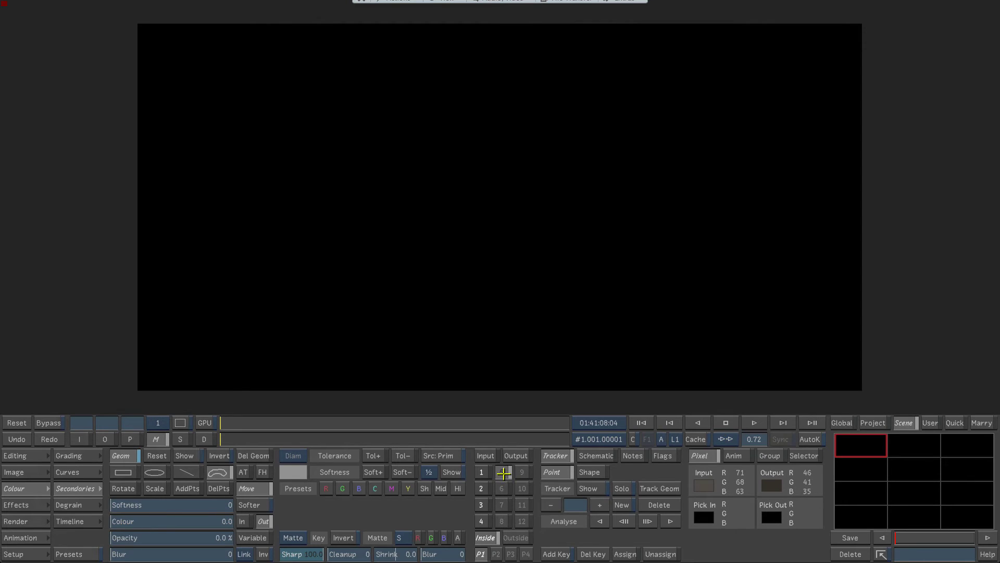
{"action": "left_click", "coordinate": [502, 476]}
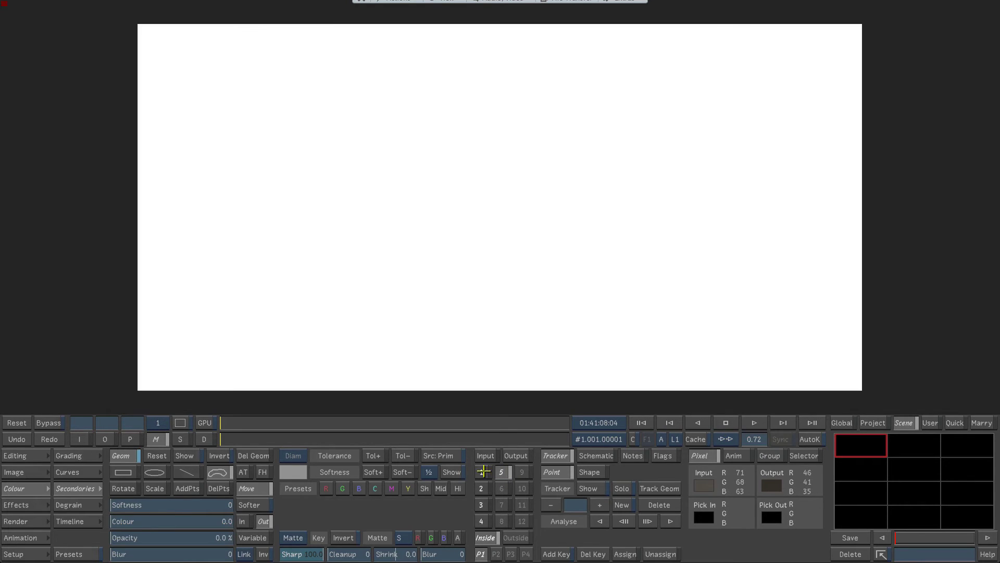
{"action": "left_click", "coordinate": [405, 535]}
{"action": "left_click", "coordinate": [398, 477]}
{"action": "left_click", "coordinate": [443, 540]}
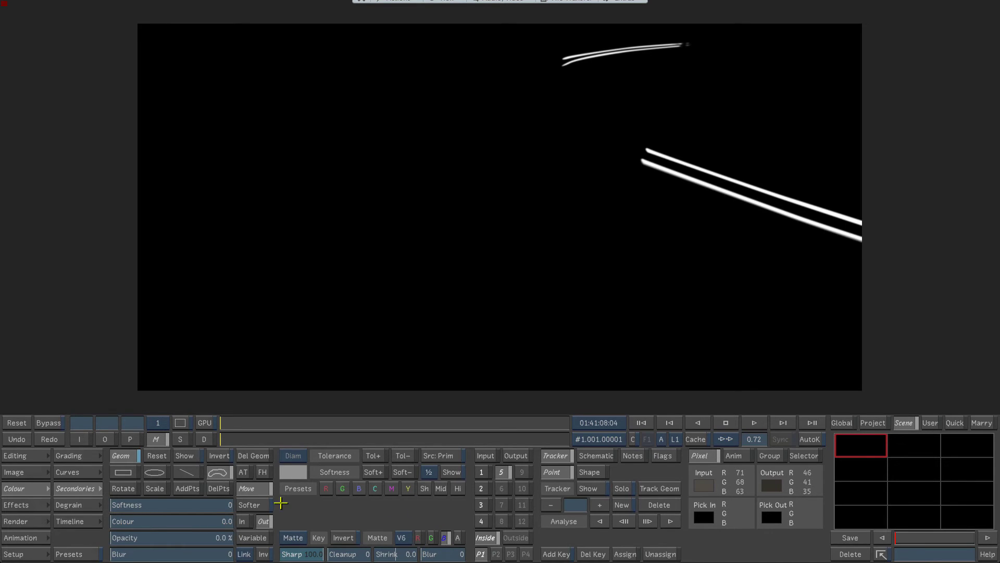
{"action": "left_click", "coordinate": [244, 554]}
{"action": "left_click", "coordinate": [243, 554]}
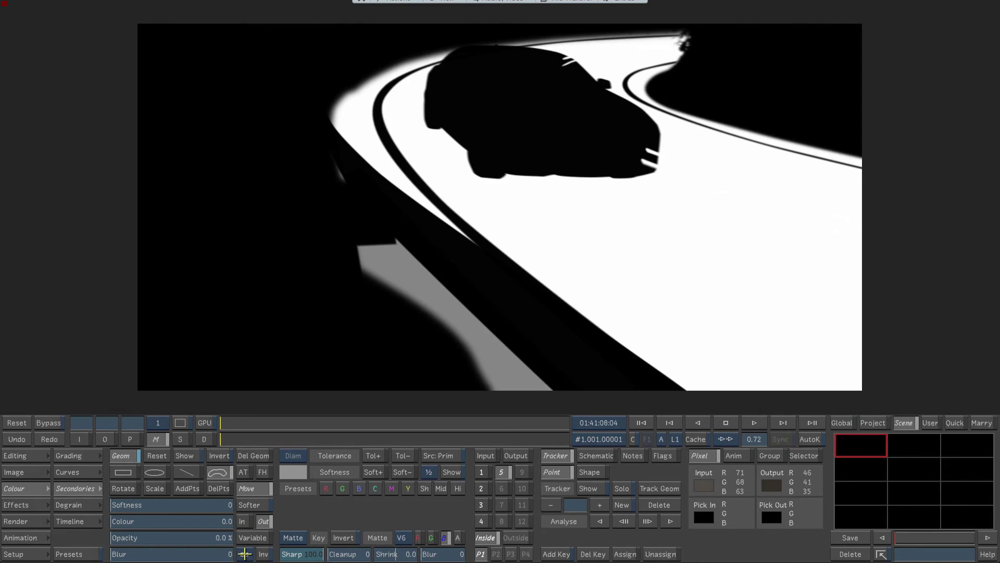
{"action": "left_click", "coordinate": [244, 554]}
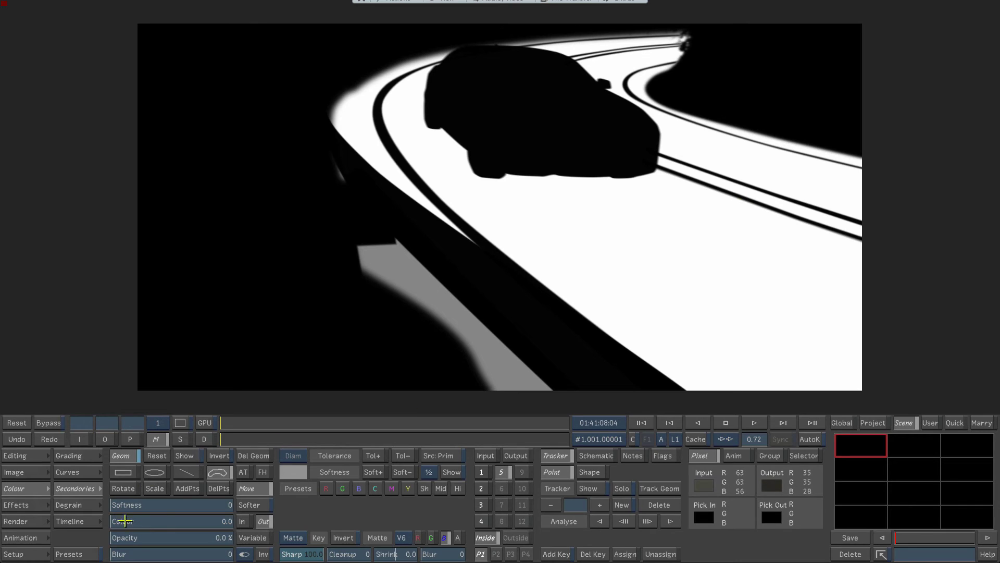
In the output view, grade the road in secondary 5 with contrast 1.27 and a low-range lift of -3.15
{"action": "left_click", "coordinate": [103, 439]}
{"action": "left_click", "coordinate": [68, 456]}
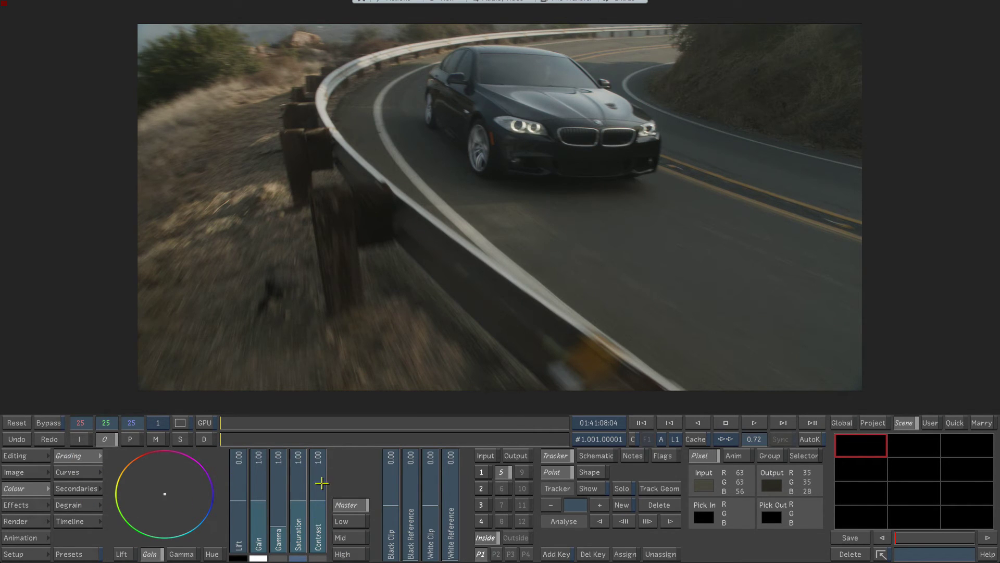
{"action": "left_click_drag", "start_coordinate": [322, 484], "coordinate": [323, 469]}
{"action": "left_click", "coordinate": [355, 523]}
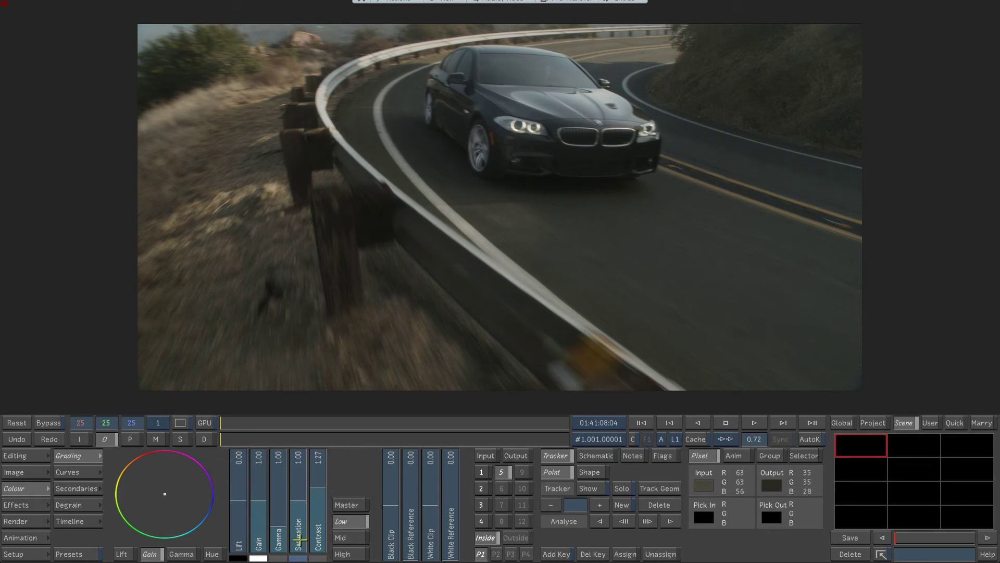
{"action": "left_click_drag", "start_coordinate": [242, 486], "coordinate": [243, 513]}
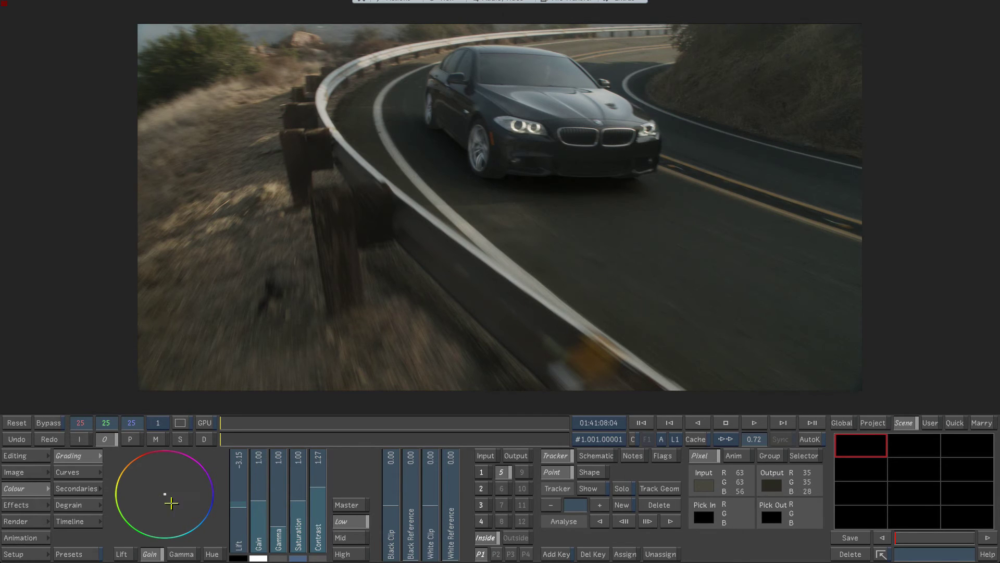
Tint the road's master gain toward blue, with gamma at 0.90 and contrast at 1.33
{"action": "left_click", "coordinate": [345, 505]}
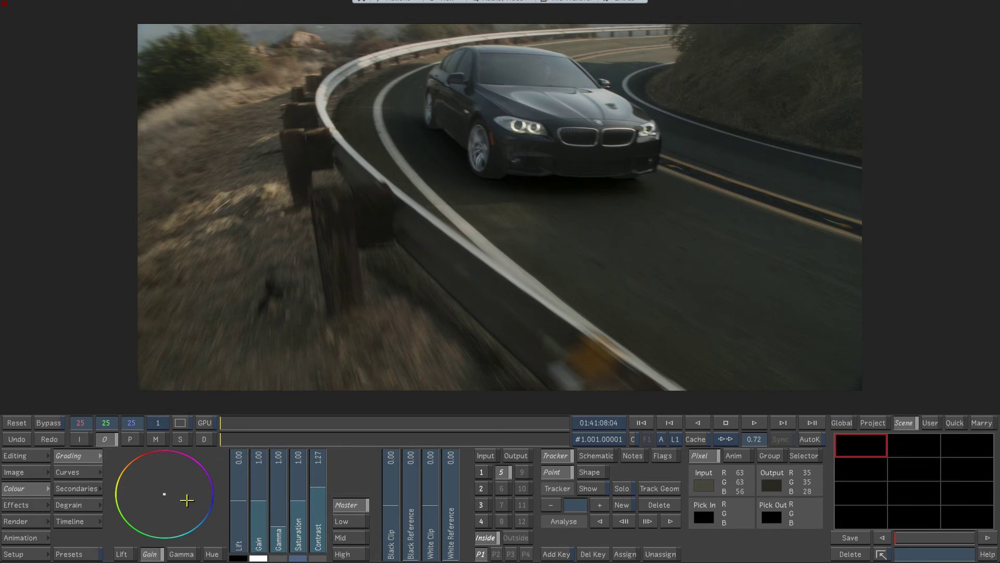
{"action": "left_click_drag", "start_coordinate": [195, 501], "coordinate": [247, 489]}
{"action": "left_click_drag", "start_coordinate": [282, 495], "coordinate": [310, 456]}
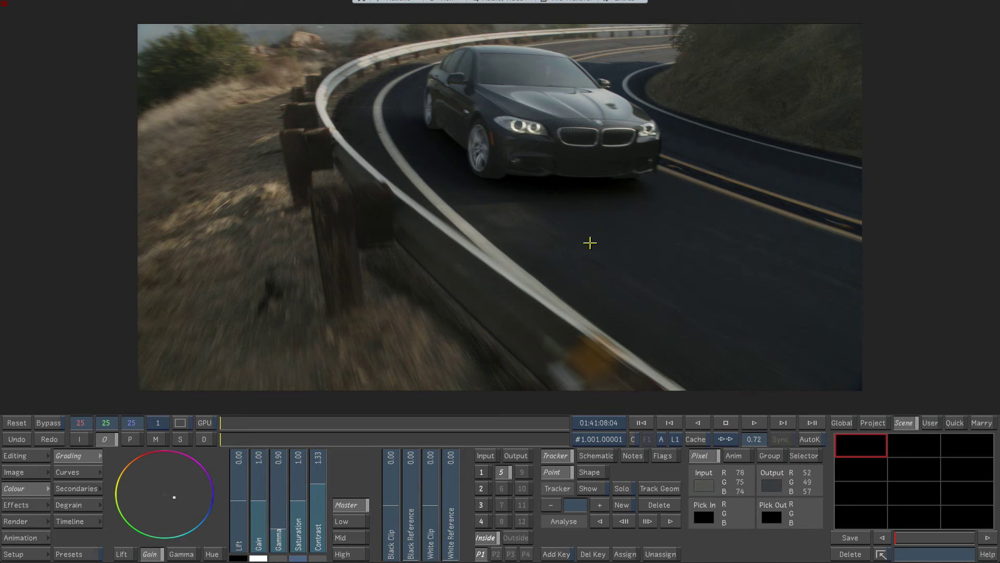
Set secondary 6's matte source to the blue channel of version V2, check the matte view, and return to the output view
{"action": "left_click", "coordinate": [504, 488]}
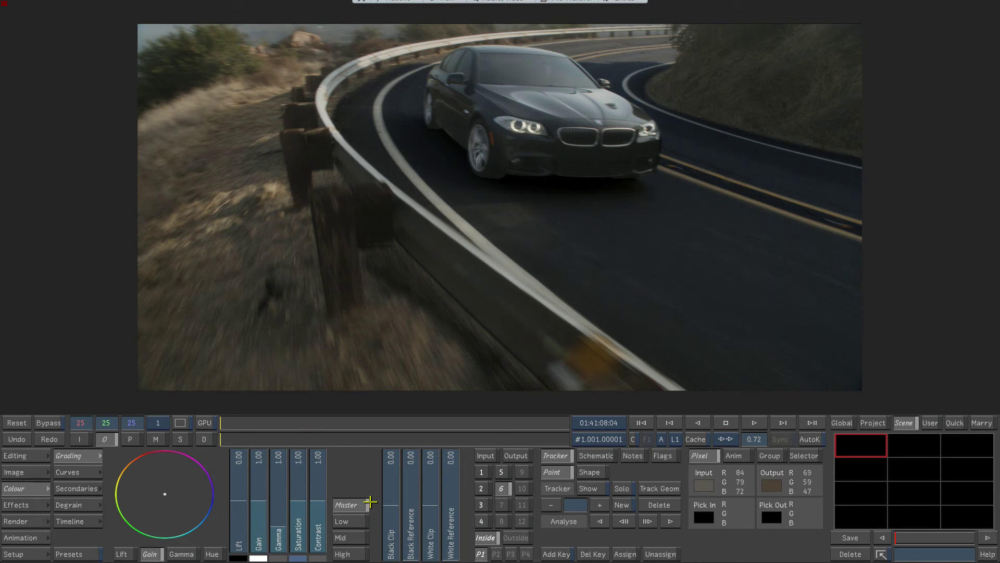
{"action": "left_click", "coordinate": [87, 485]}
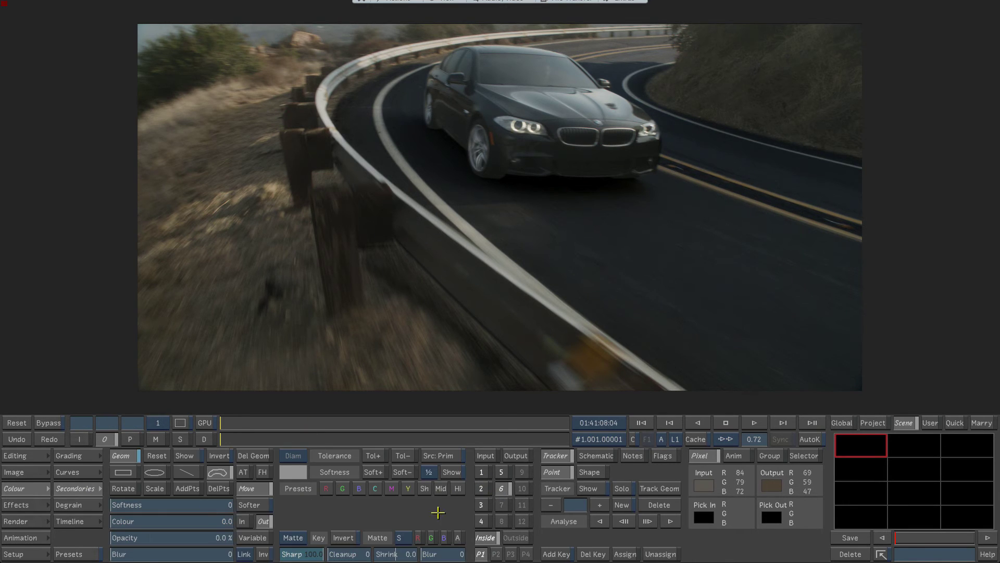
{"action": "left_click", "coordinate": [404, 537]}
{"action": "left_click", "coordinate": [403, 509]}
{"action": "left_click", "coordinate": [445, 538]}
{"action": "left_click", "coordinate": [156, 438]}
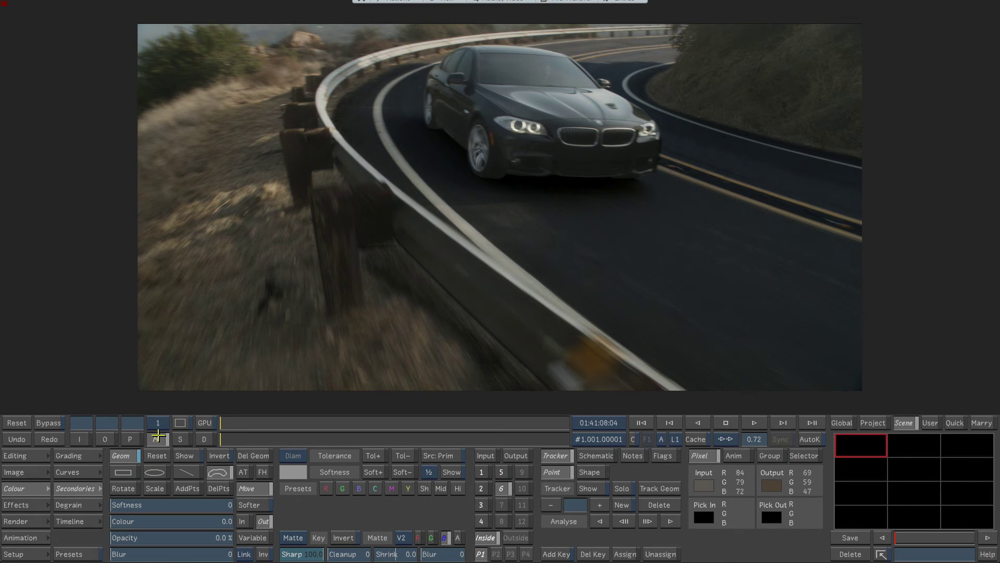
{"action": "left_click", "coordinate": [105, 438]}
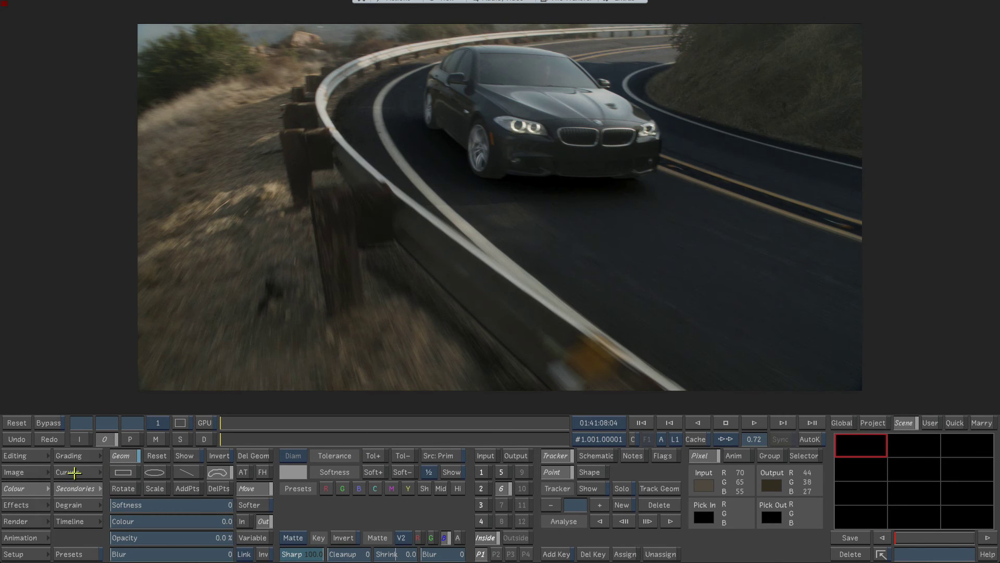
Grade the car in secondary 6 with master contrast 1.19 and gamma 0.89
{"action": "left_click", "coordinate": [73, 455]}
{"action": "left_click_drag", "start_coordinate": [314, 488], "coordinate": [282, 495]}
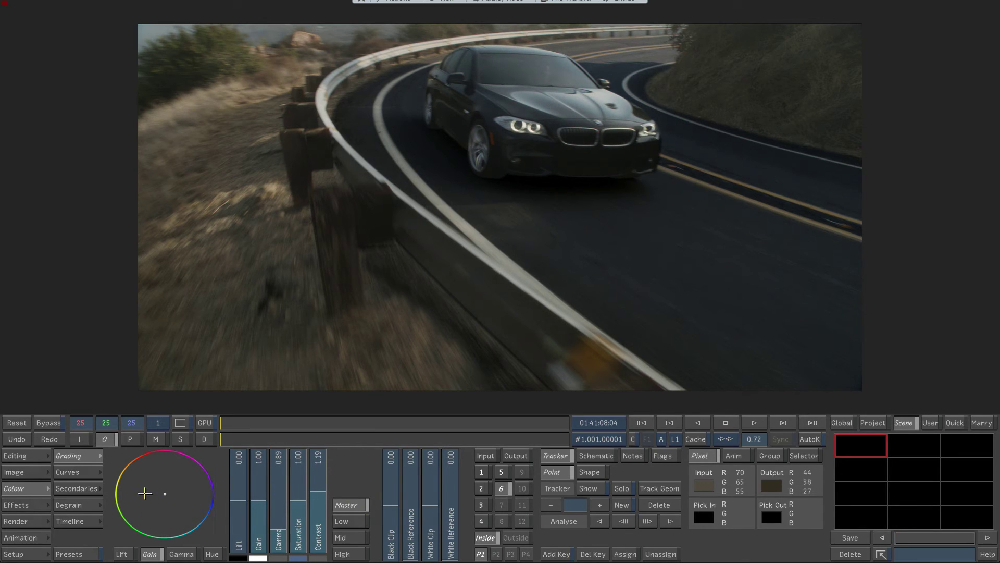
Warm the car's high-range gain toward orange and shift its low-range gain slightly toward blue
{"action": "left_click", "coordinate": [336, 548]}
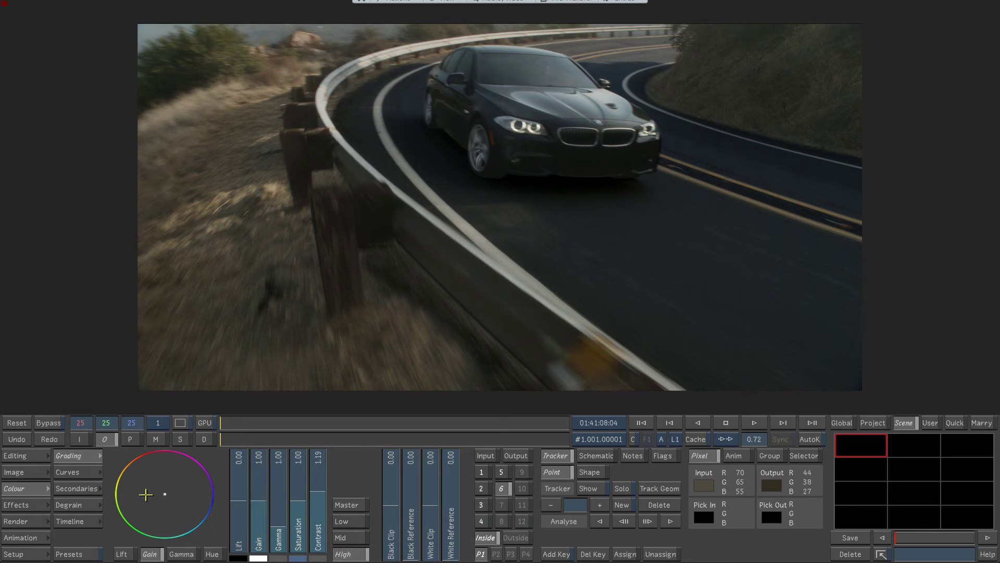
{"action": "left_click_drag", "start_coordinate": [167, 495], "coordinate": [142, 480]}
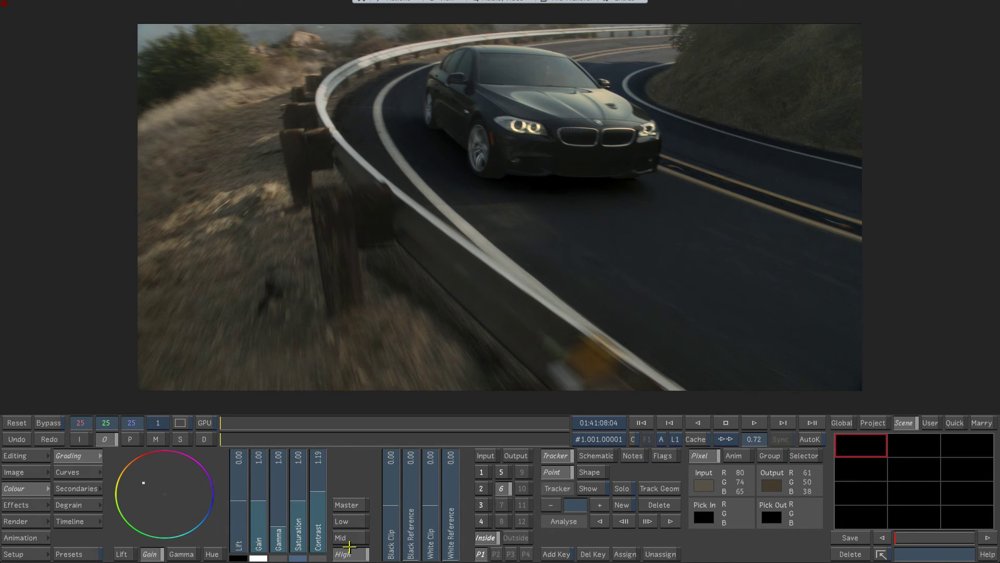
{"action": "left_click", "coordinate": [350, 524]}
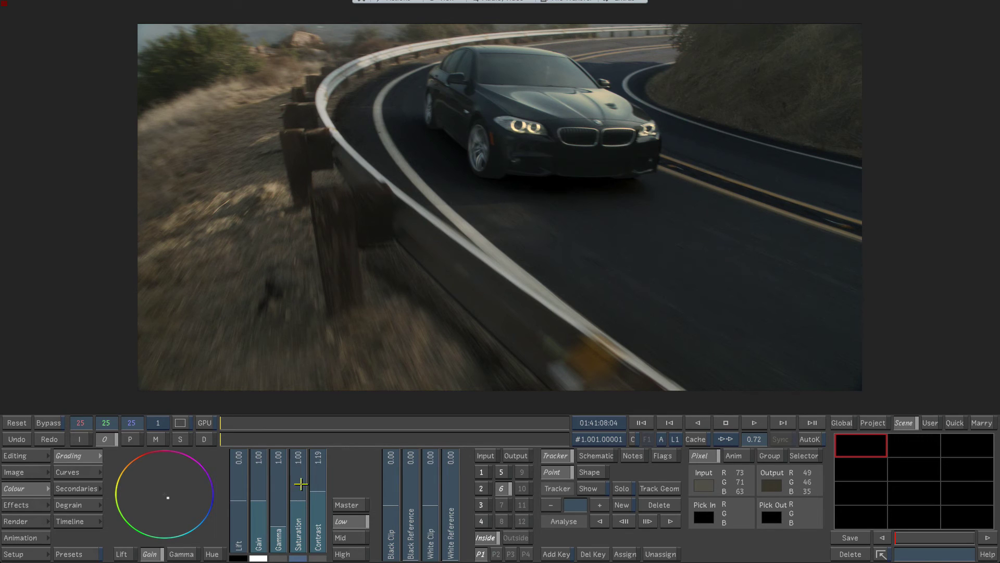
Set the car's low-range saturation to 0.80 and contrast to 1.22
{"action": "mouse_move", "coordinate": [303, 483]}
{"action": "left_mouse_down"}
{"action": "mouse_move", "coordinate": [301, 492]}
{"action": "mouse_move", "coordinate": [319, 478]}
{"action": "left_mouse_up"}
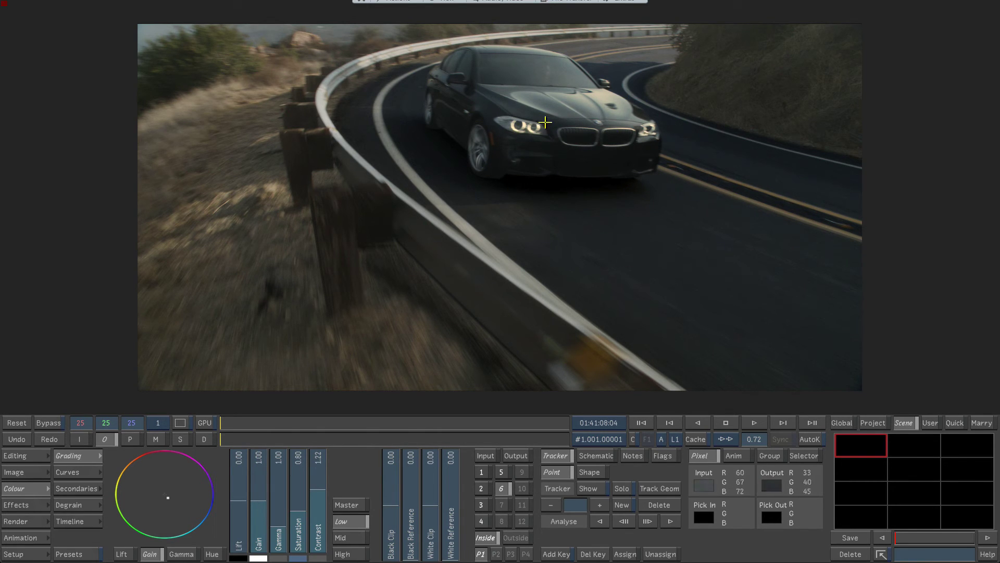
In secondary 7, draw an ellipse around the headlight beside the visible front wheel and rotate it to match the lamp's slant
{"action": "left_click", "coordinate": [508, 502]}
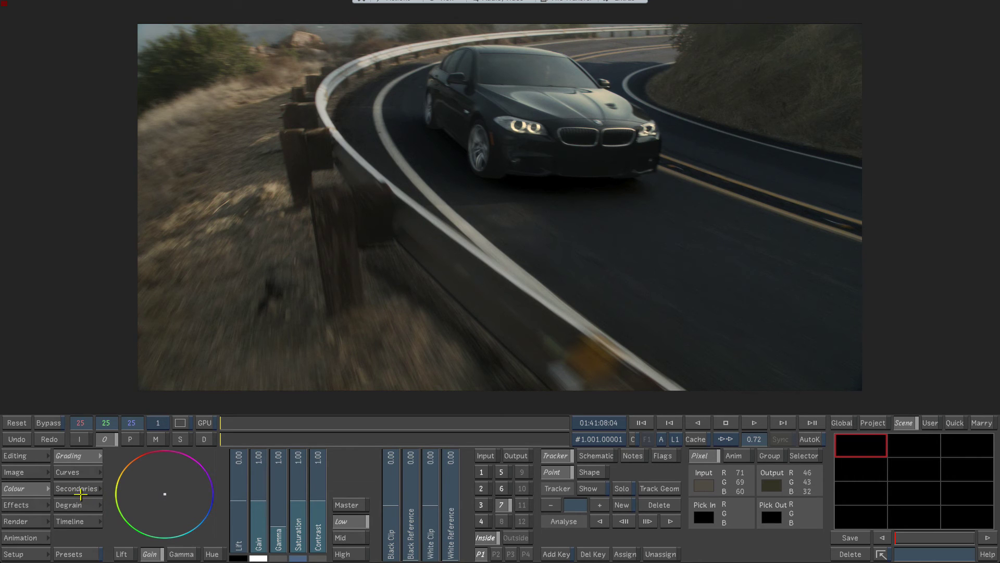
{"action": "left_click", "coordinate": [77, 490]}
{"action": "left_click", "coordinate": [155, 472]}
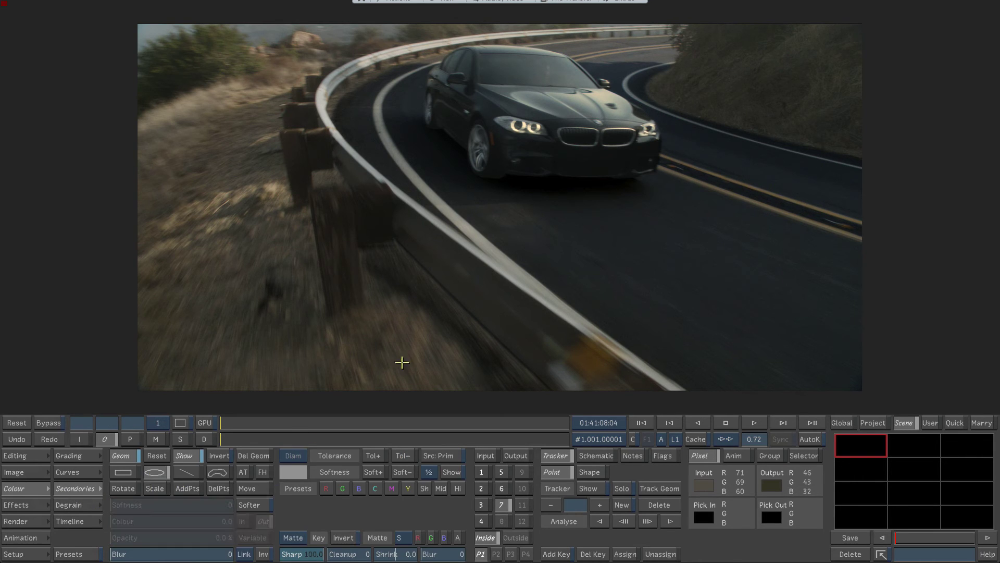
{"action": "left_click_drag", "start_coordinate": [520, 125], "coordinate": [554, 137]}
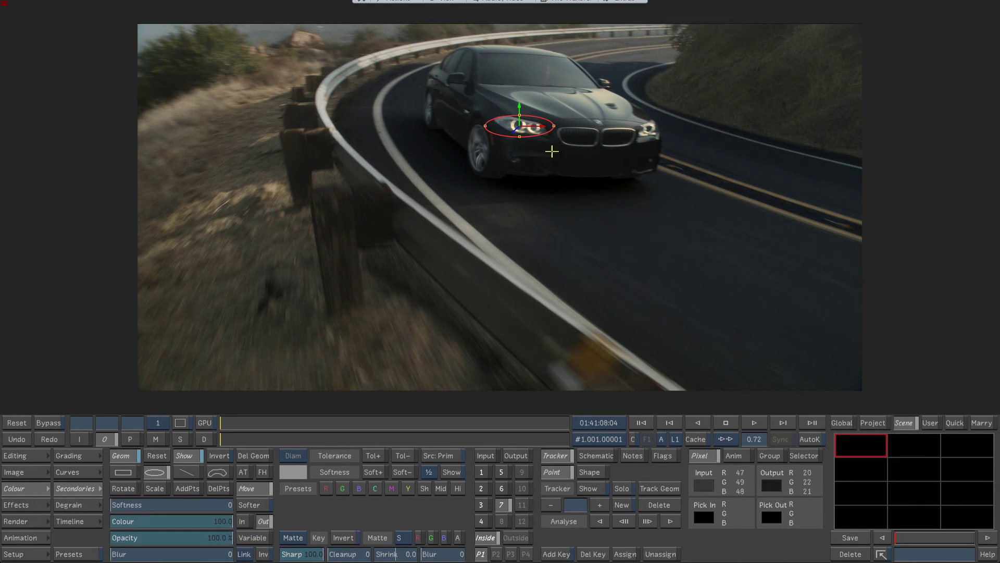
{"action": "left_click", "coordinate": [123, 489]}
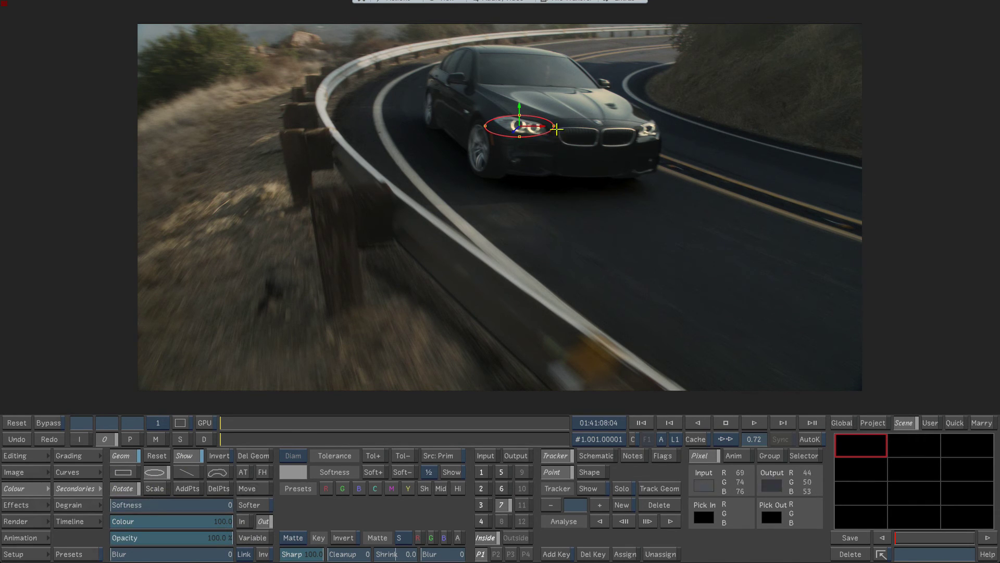
{"action": "left_click_drag", "start_coordinate": [545, 124], "coordinate": [544, 130]}
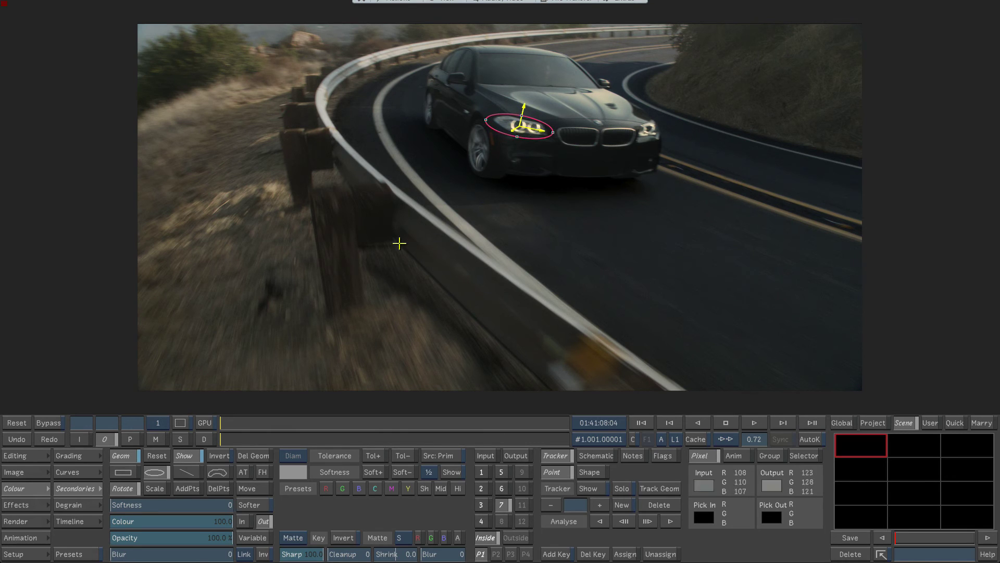
Scale the headlight ellipse taller and give it an inward softness of 12
{"action": "left_click", "coordinate": [155, 488]}
{"action": "left_click_drag", "start_coordinate": [520, 122], "coordinate": [530, 63]}
{"action": "left_click", "coordinate": [242, 521]}
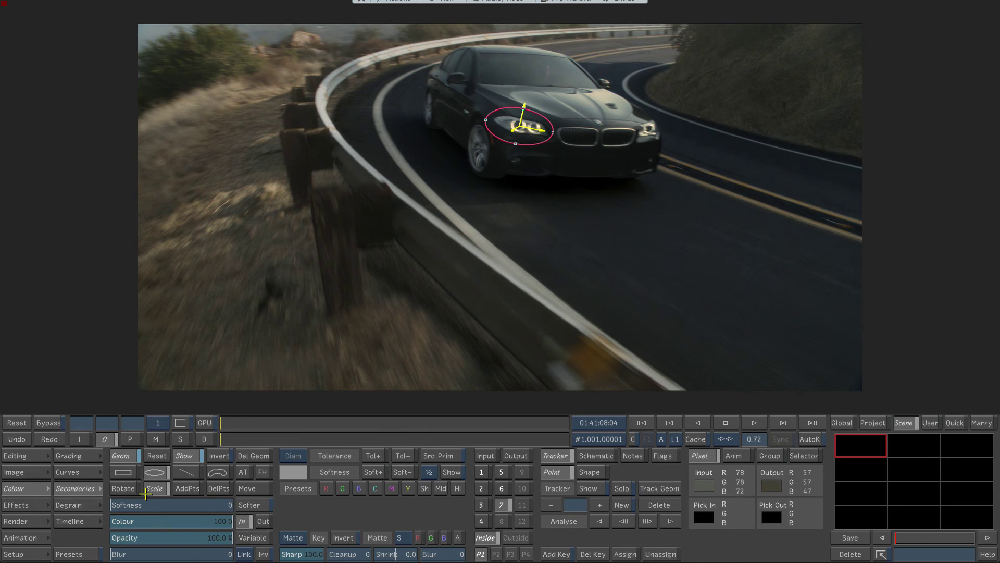
{"action": "left_click_drag", "start_coordinate": [154, 504], "coordinate": [159, 500]}
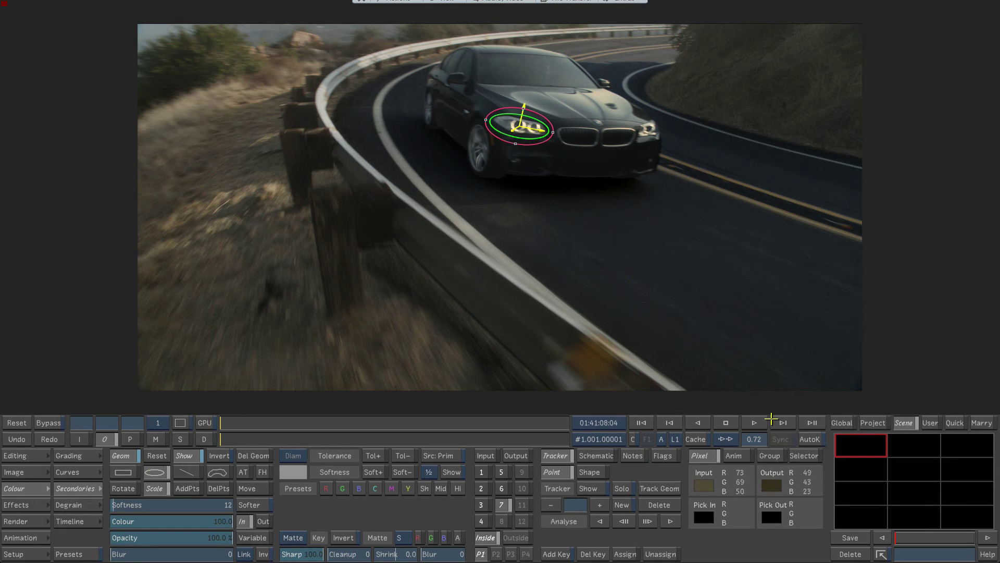
Key the headlight by luminance only with the HLS keyer, set the blur to 36, and widen the upper luminance range in the matte view
{"action": "left_click_drag", "start_coordinate": [759, 440], "coordinate": [763, 440]}
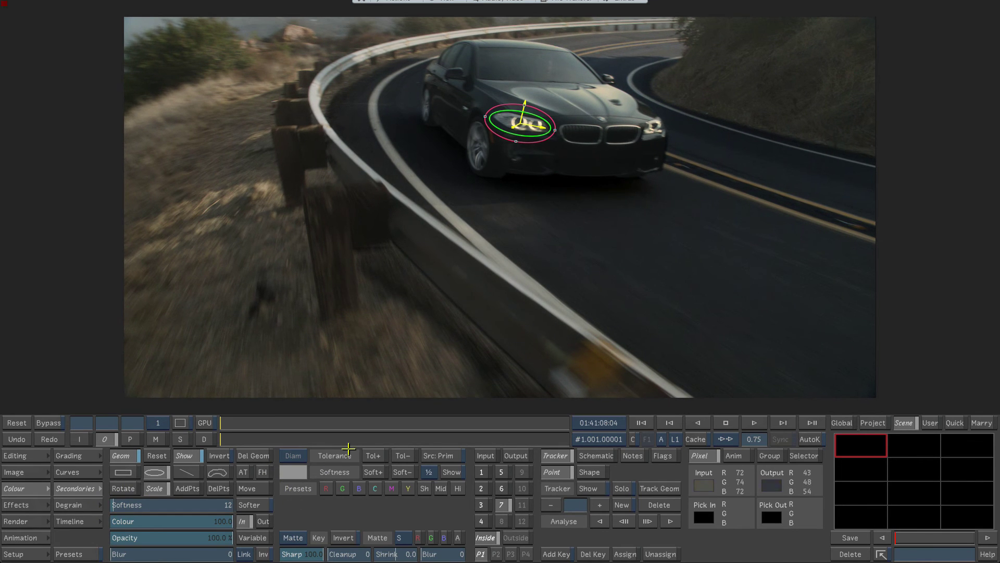
{"action": "left_click", "coordinate": [293, 471]}
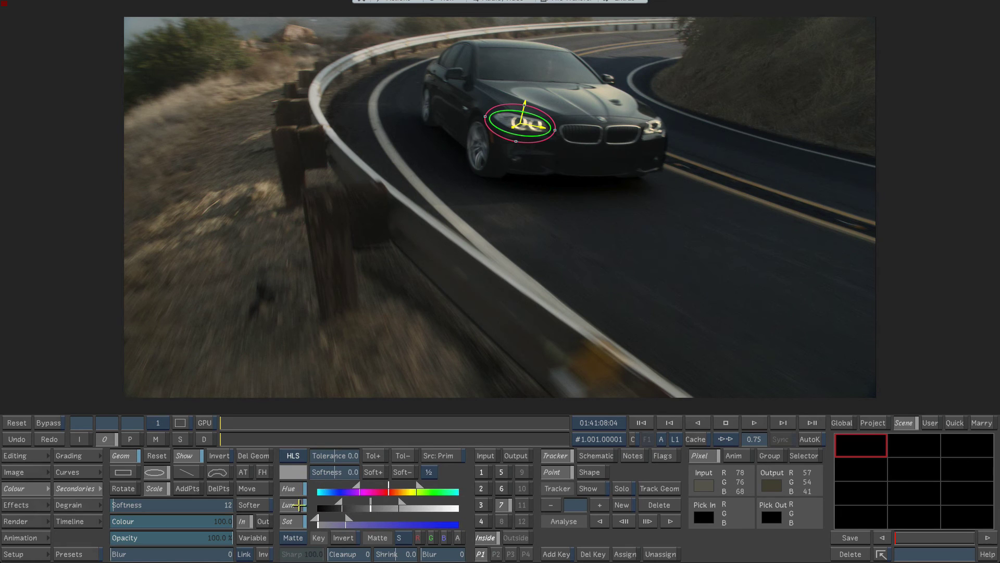
{"action": "left_click", "coordinate": [294, 471]}
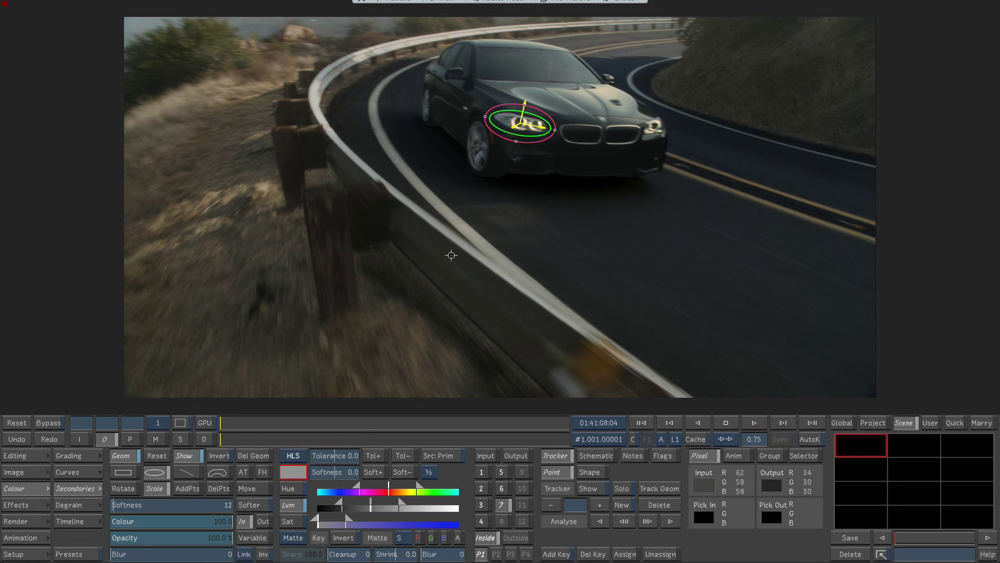
{"action": "left_click", "coordinate": [516, 121]}
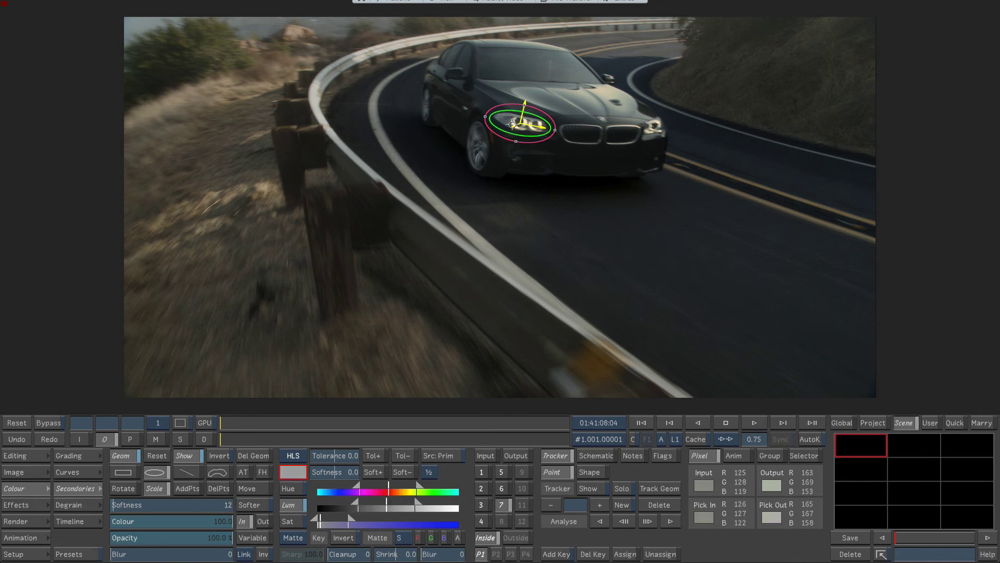
{"action": "left_click", "coordinate": [155, 440]}
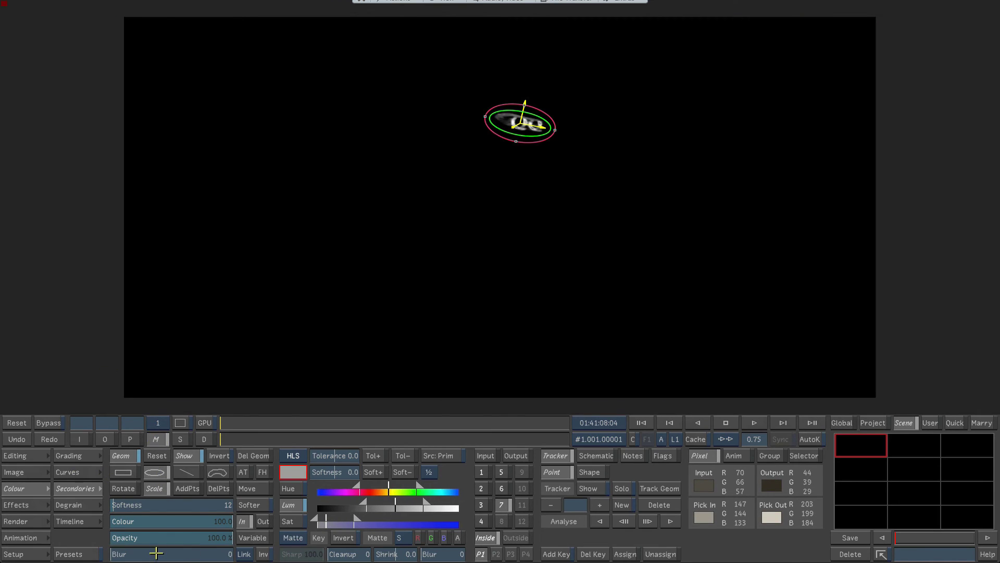
{"action": "left_click_drag", "start_coordinate": [156, 553], "coordinate": [186, 550]}
{"action": "left_click_drag", "start_coordinate": [407, 506], "coordinate": [451, 505]}
Grade the headlight with master saturation 0.58 and gain 1.54, and compare the image with and without secondary 7
{"action": "left_click", "coordinate": [98, 455]}
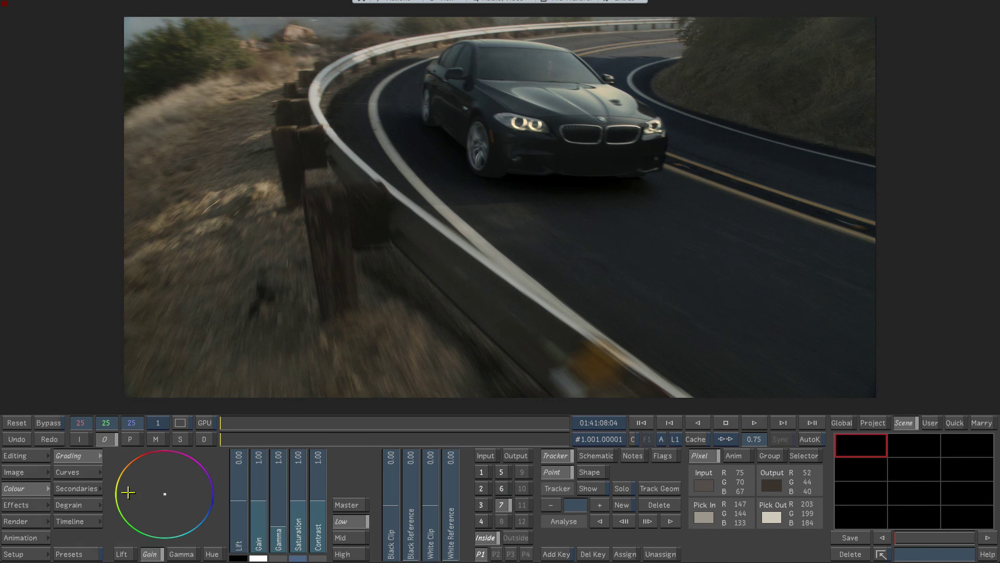
{"action": "left_click", "coordinate": [367, 508]}
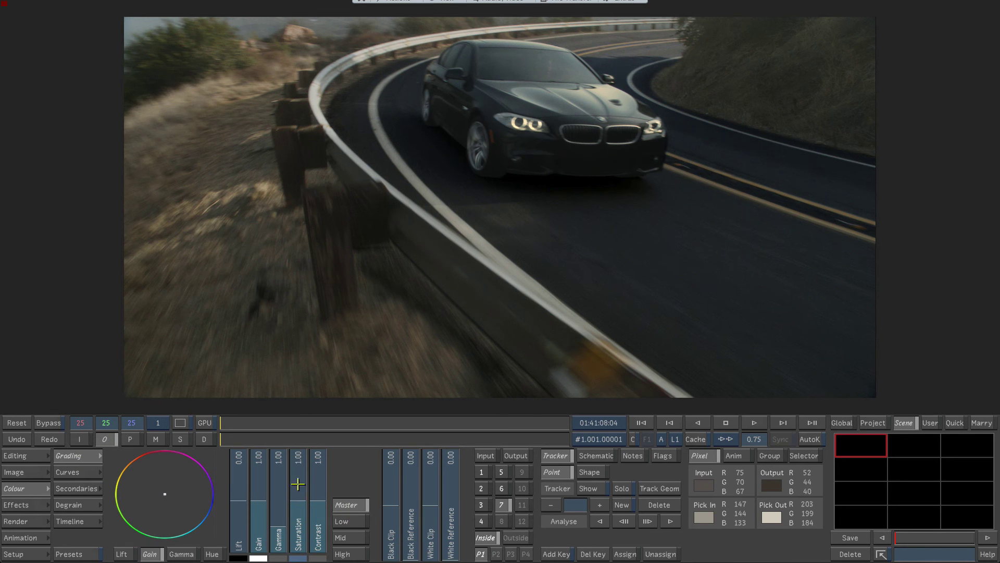
{"action": "mouse_move", "coordinate": [301, 480]}
{"action": "left_mouse_down"}
{"action": "mouse_move", "coordinate": [305, 516]}
{"action": "mouse_move", "coordinate": [305, 499]}
{"action": "left_mouse_up"}
{"action": "left_click_drag", "start_coordinate": [260, 517], "coordinate": [264, 492]}
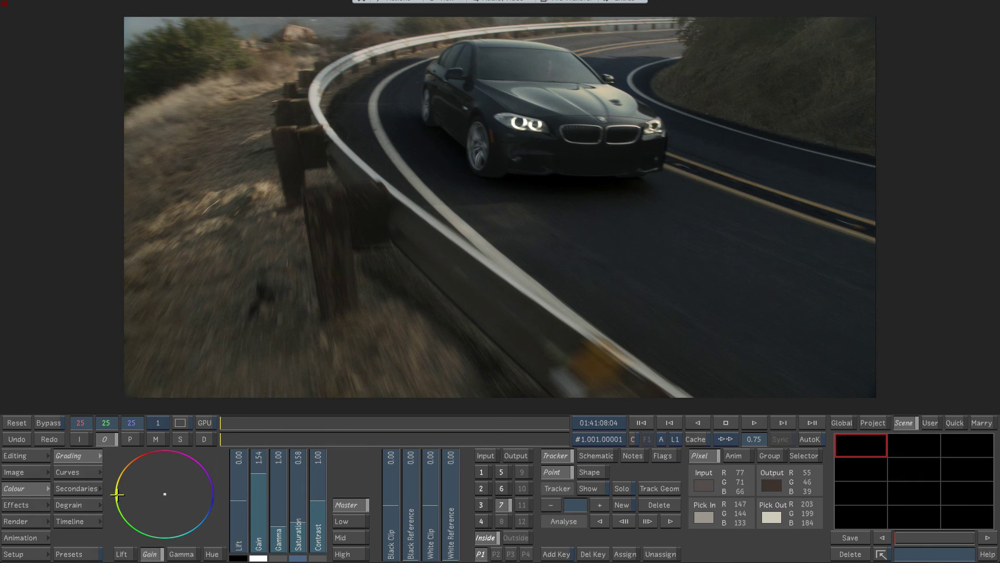
{"action": "left_click", "coordinate": [503, 506]}
{"action": "left_click", "coordinate": [502, 507]}
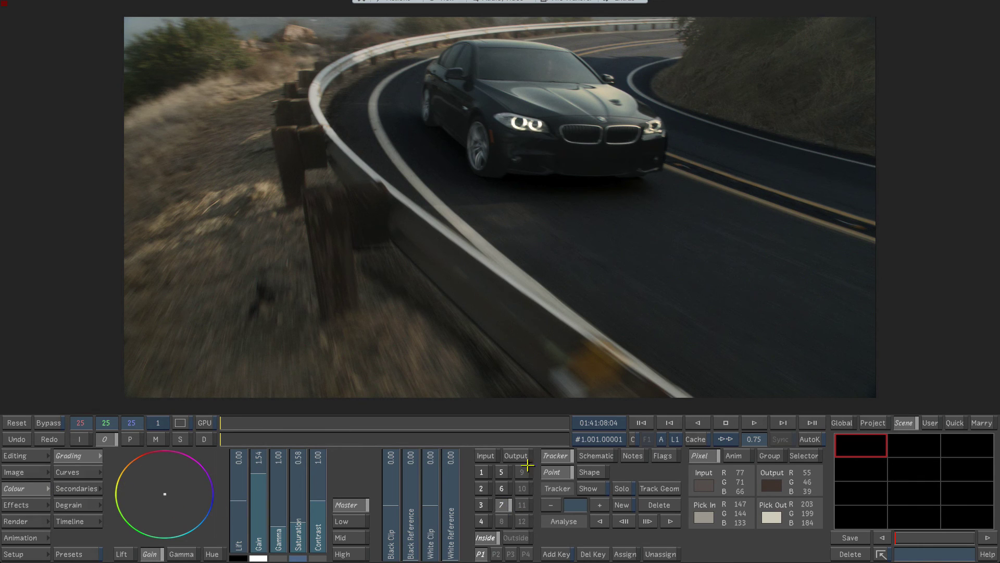
Check the ellipse against the moving headlight, and shape-track it forward from the first frame with a tolerance of 2
{"action": "left_click", "coordinate": [60, 491]}
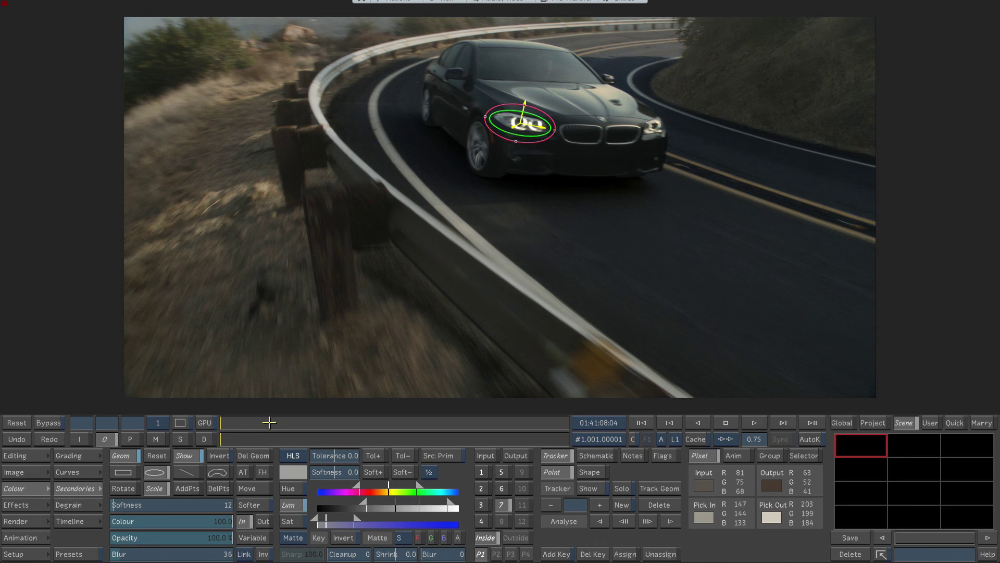
{"action": "left_click_drag", "start_coordinate": [304, 419], "coordinate": [270, 421]}
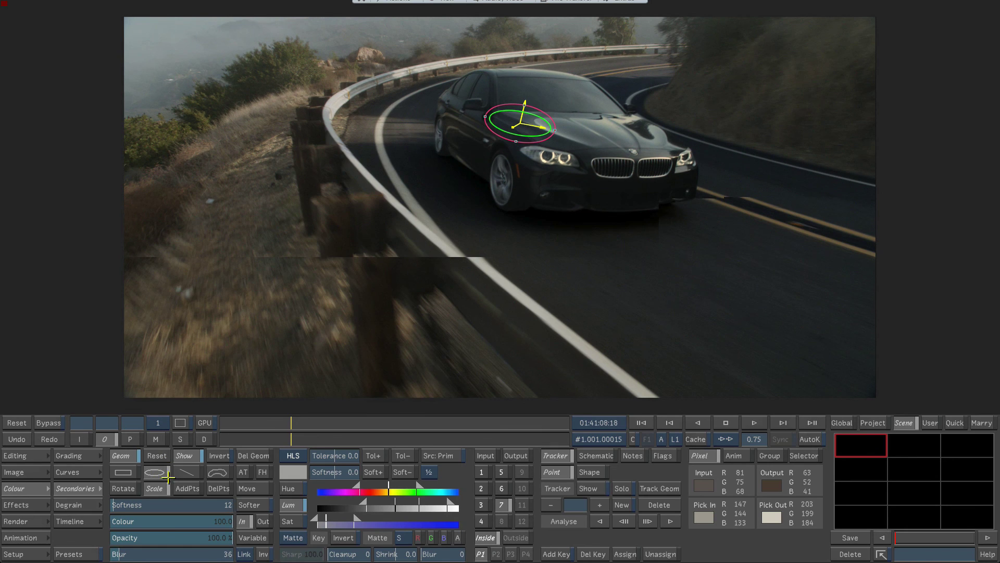
{"action": "left_click", "coordinate": [220, 437]}
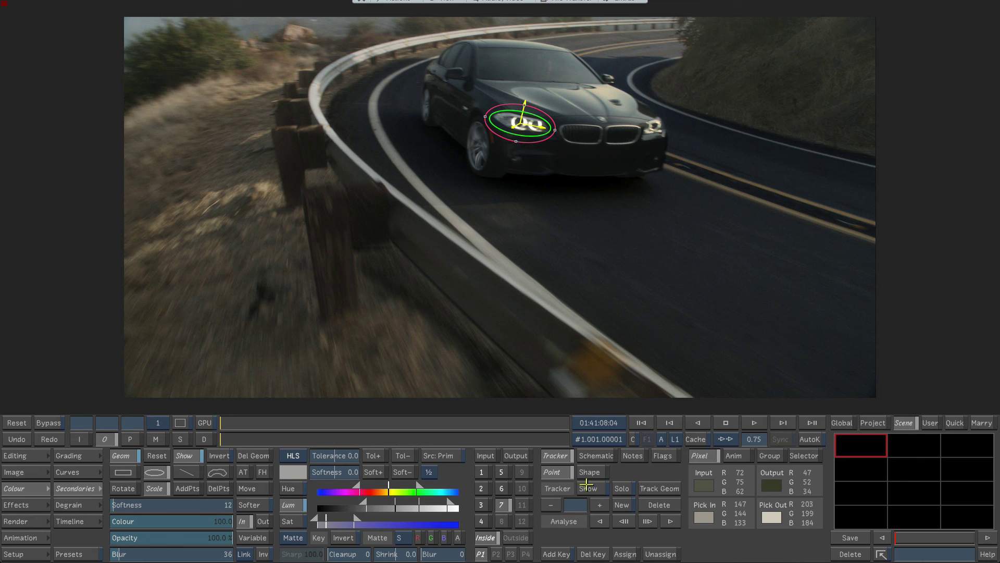
{"action": "left_click", "coordinate": [584, 472]}
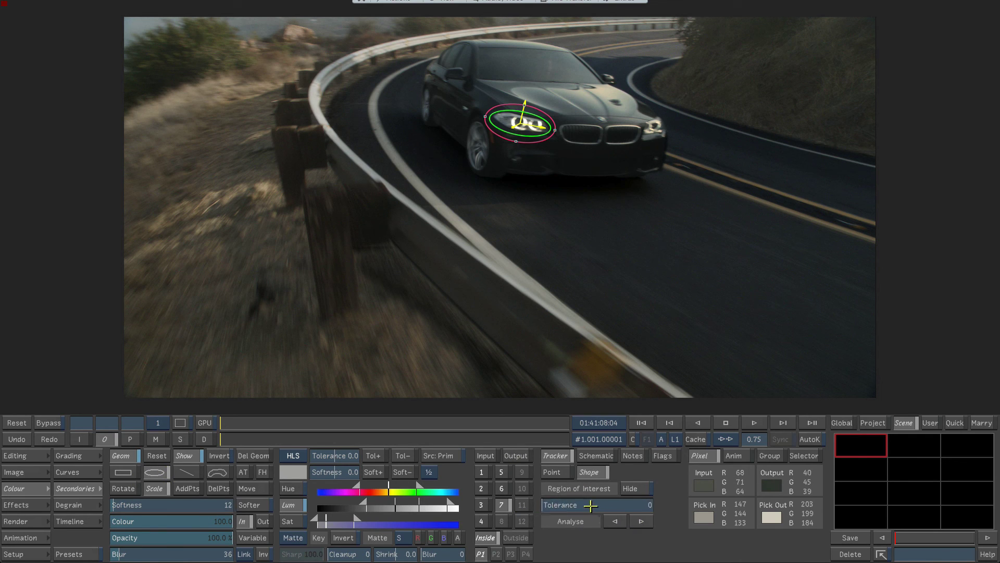
{"action": "left_click_drag", "start_coordinate": [590, 504], "coordinate": [596, 506]}
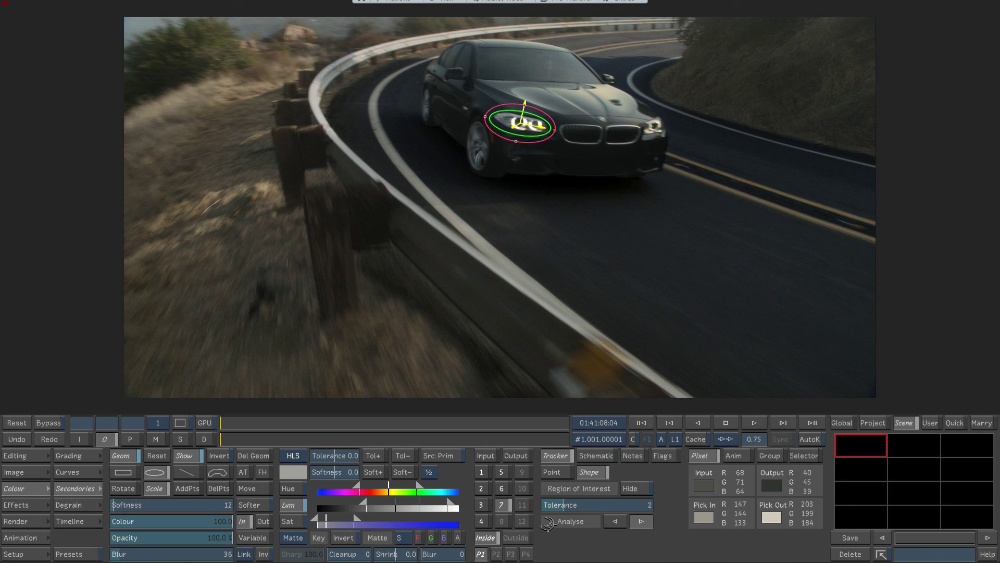
{"action": "left_click", "coordinate": [548, 524]}
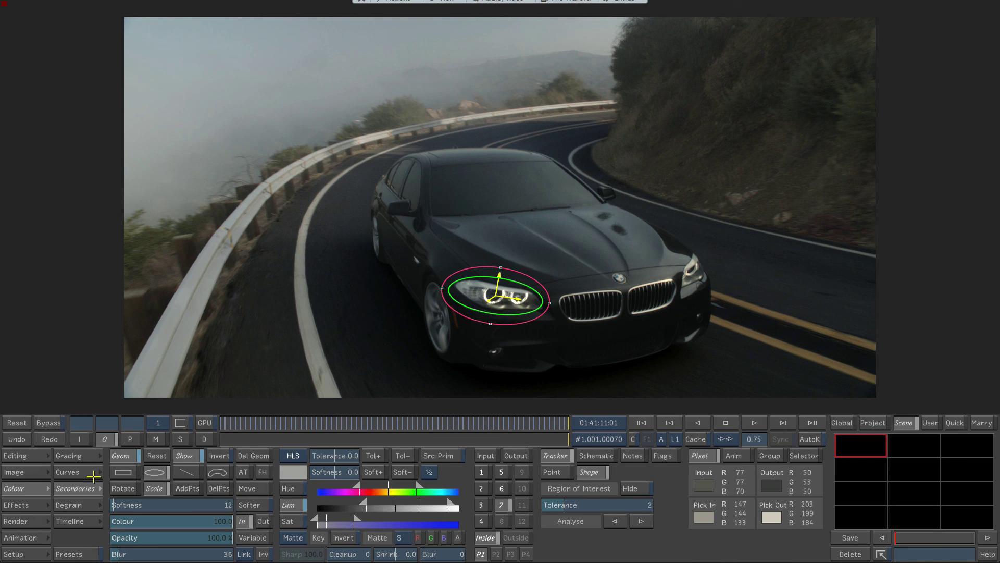
Scrub back through the shot to check how the graded headlight follows the car
{"action": "left_click", "coordinate": [86, 455]}
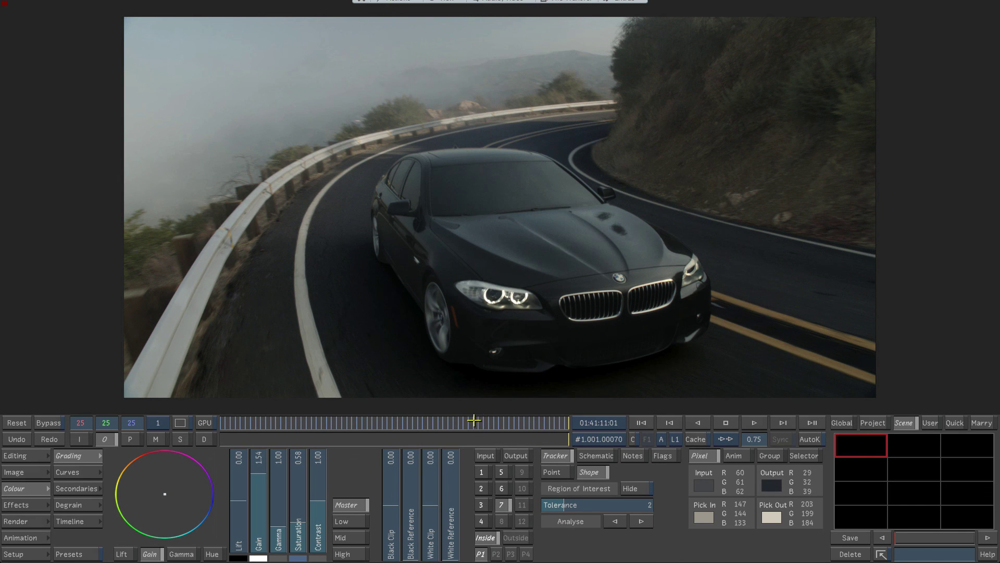
{"action": "left_click_drag", "start_coordinate": [488, 428], "coordinate": [471, 421]}
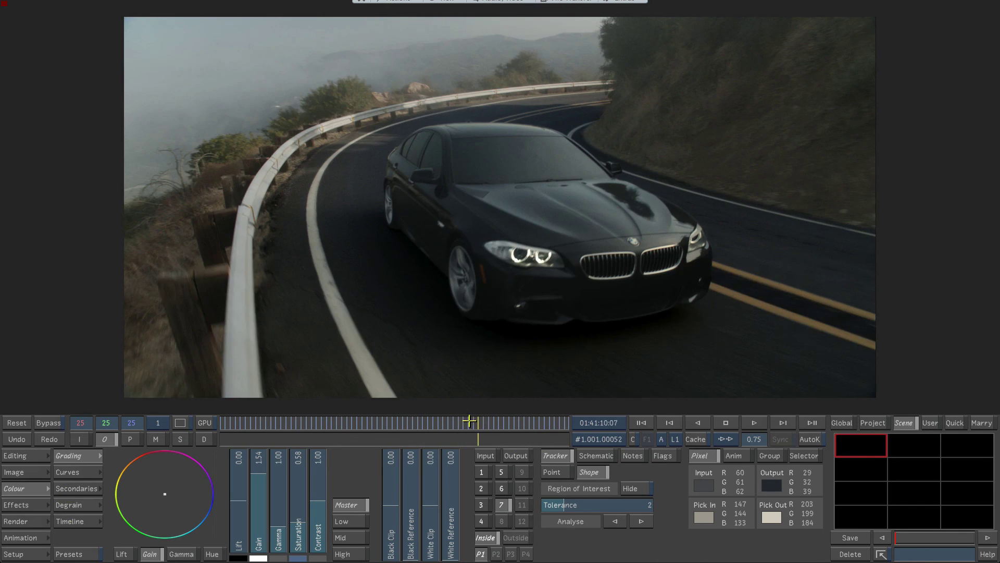
{"action": "left_click_drag", "start_coordinate": [355, 415], "coordinate": [203, 415]}
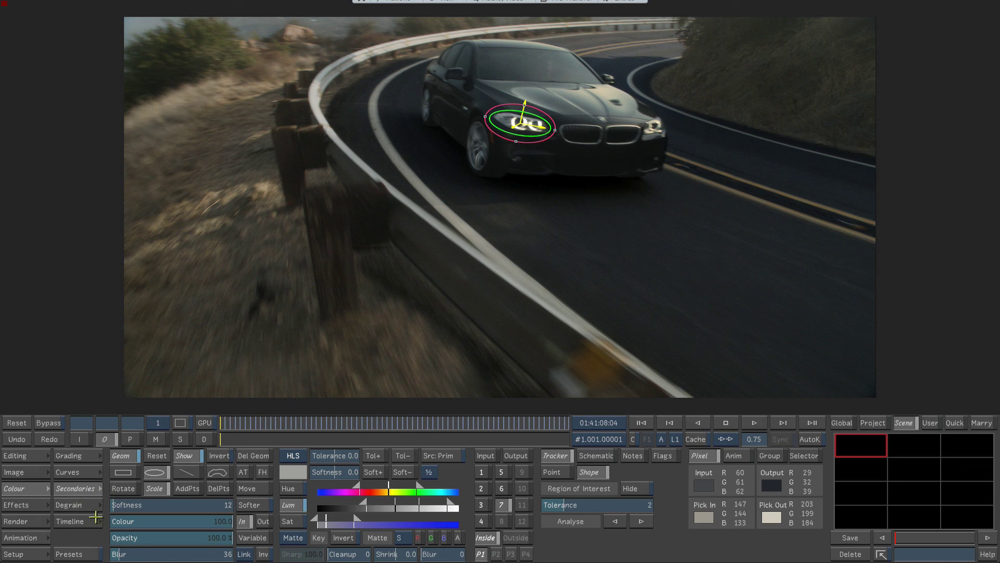
{"action": "left_click", "coordinate": [400, 537]}
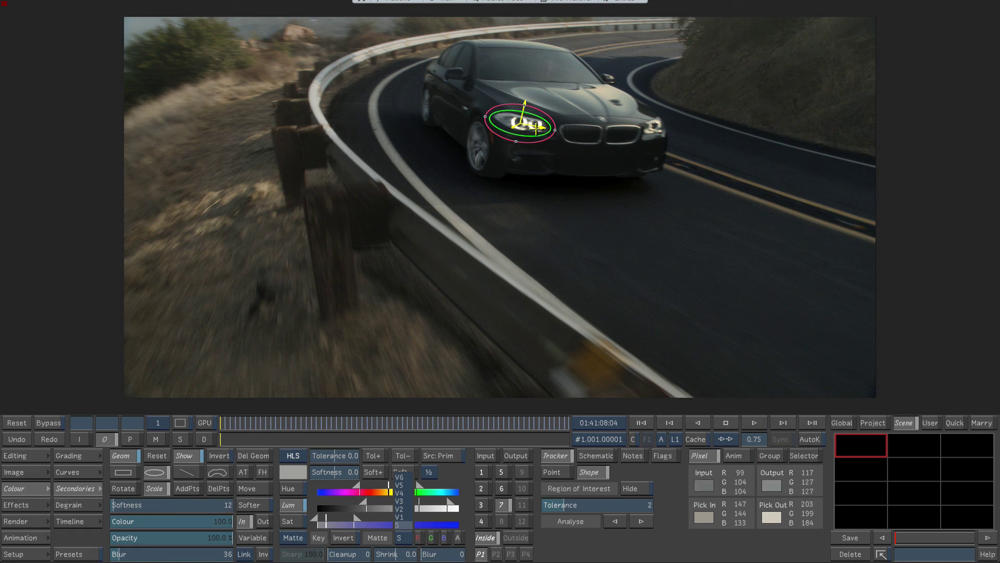
{"action": "left_click", "coordinate": [555, 539]}
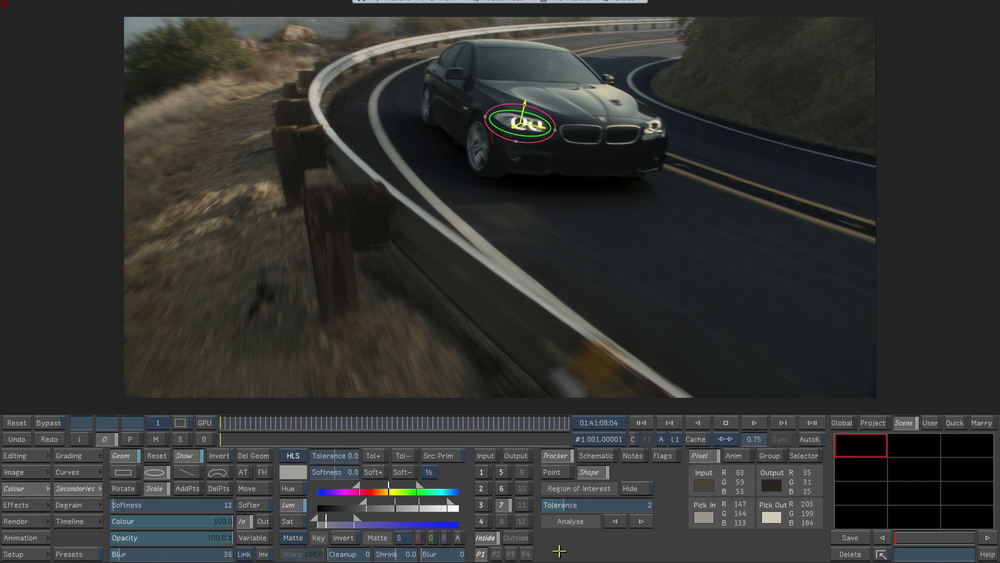